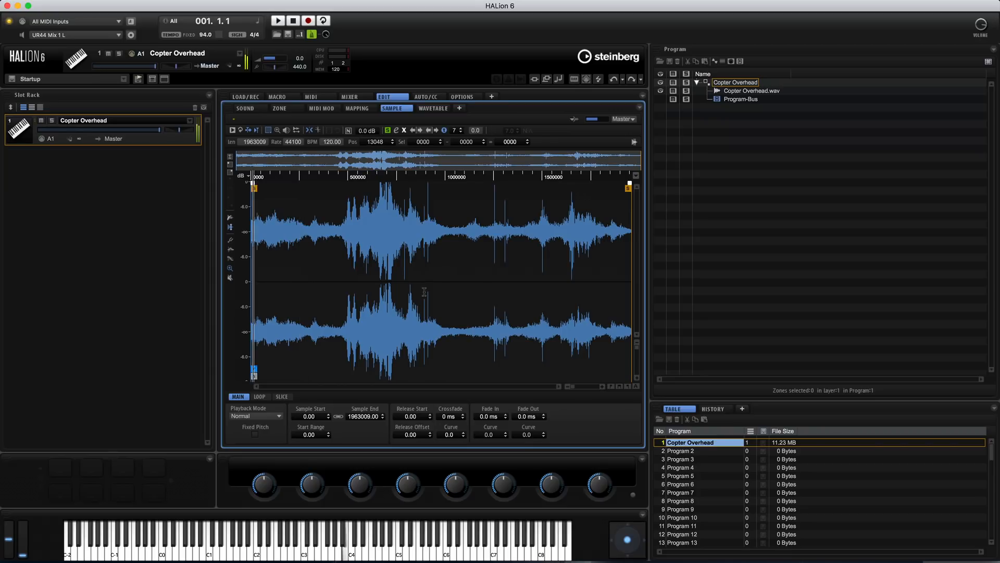
Add a new synth zone to the Copter Overhead program alongside the sample zone
left_click(729, 85)
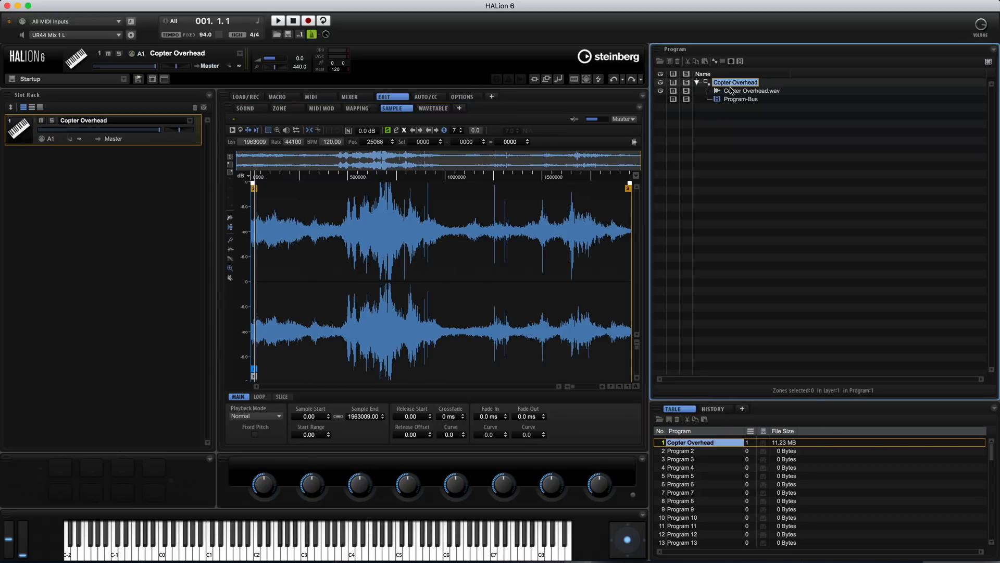
left_click(717, 62)
left_click(741, 66)
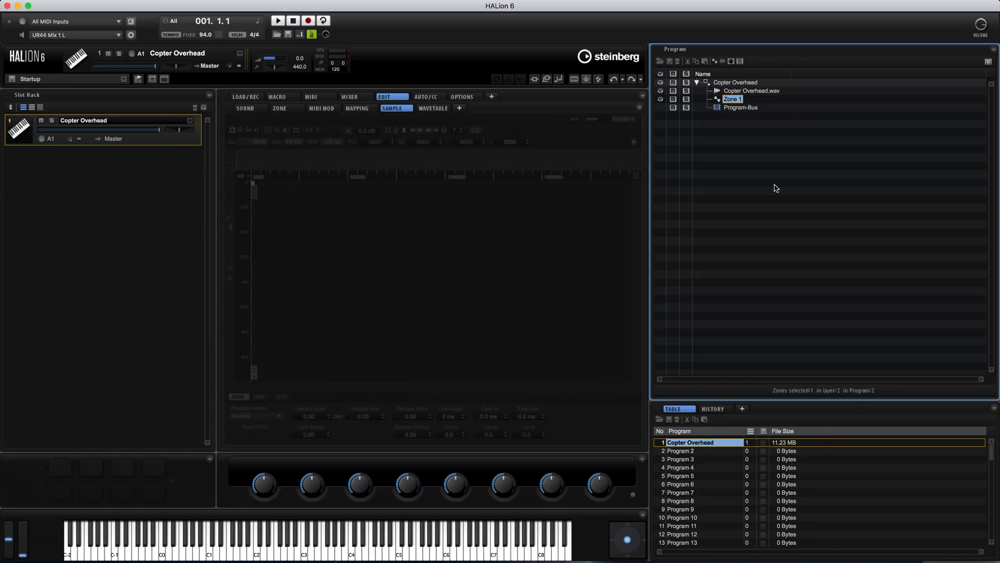
Set the new synth zone's Osc 1 level to 100 % and switch off Osc 2 and Osc 3
left_click(279, 109)
scroll(432, 312, "down", 10)
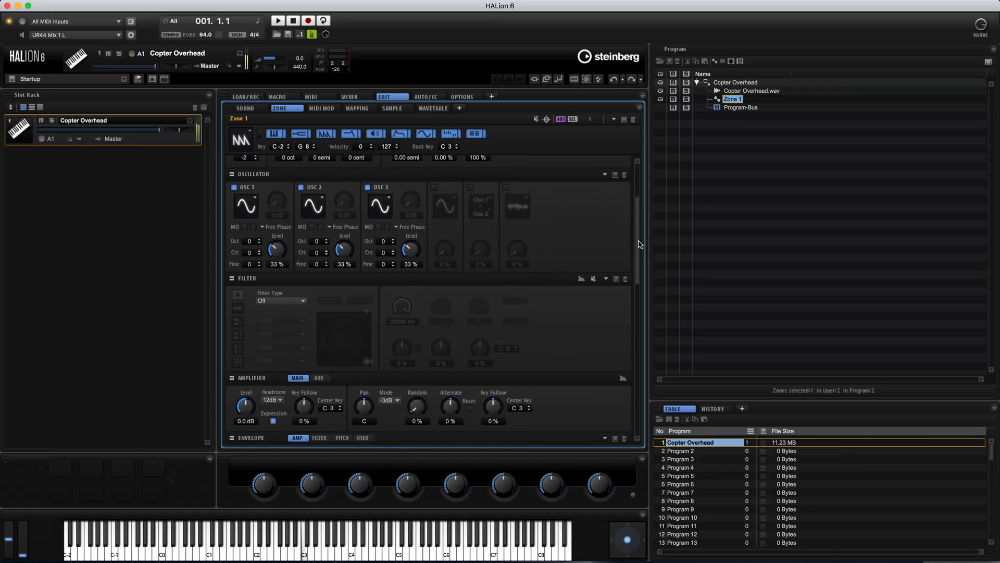
scroll(313, 323, "up", 8)
left_click_drag(276, 327, 317, 260)
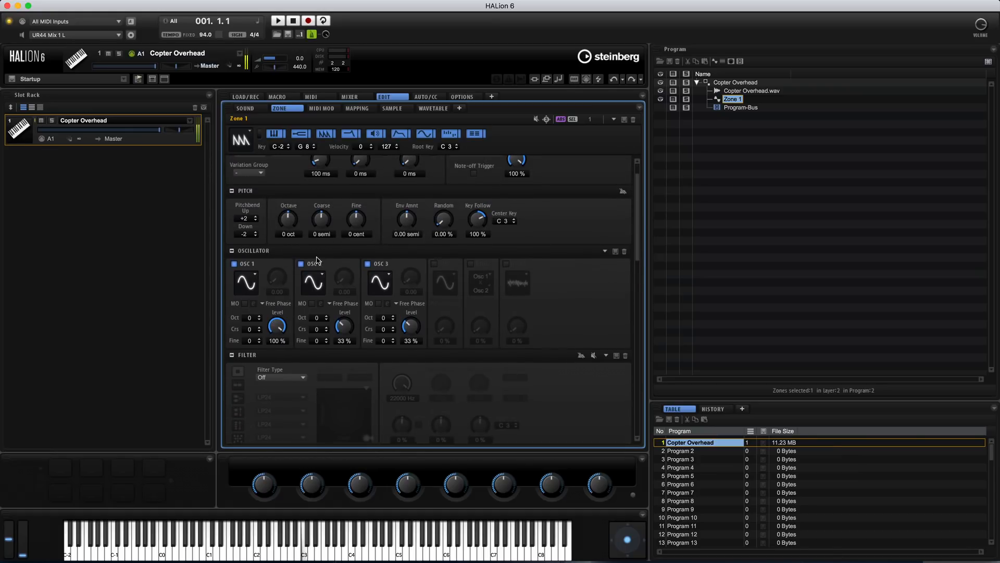
left_click(301, 264)
left_click(368, 264)
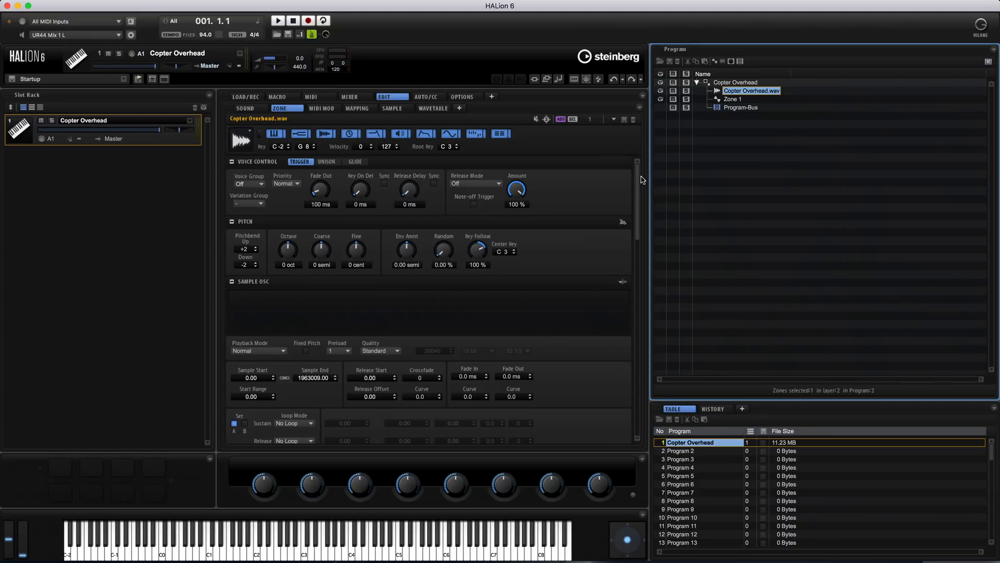
Transpose the Copter Overhead.wav sample zone up by 1 octave and 4 semitones
scroll(560, 186, "up", 5)
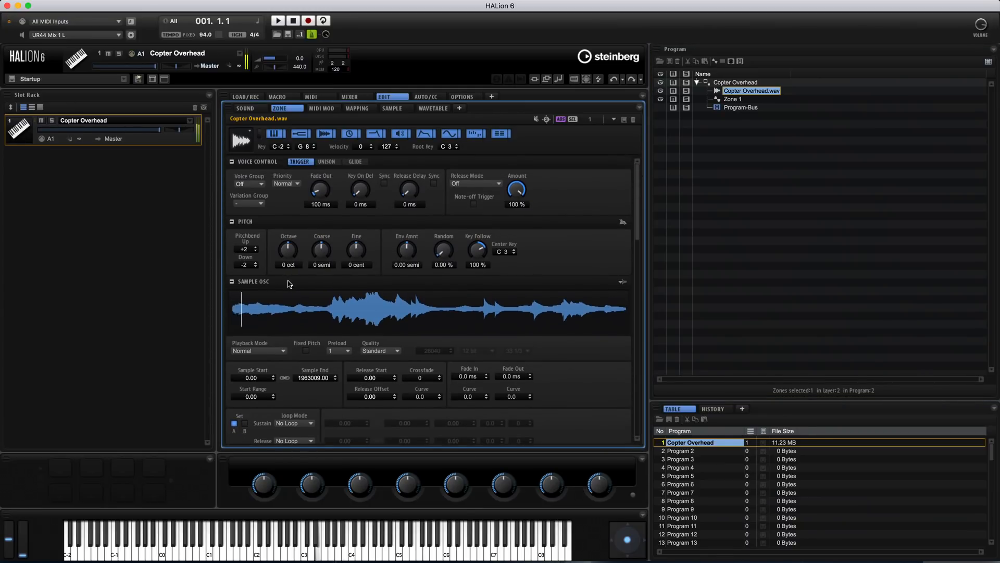
scroll(291, 245, "up", 1)
scroll(322, 242, "up", 2)
left_click_drag(293, 249, 295, 256)
Lower Zone 1's octave to -1 and adjust the octave of the Copter Overhead.wav zone against it
left_click(727, 100)
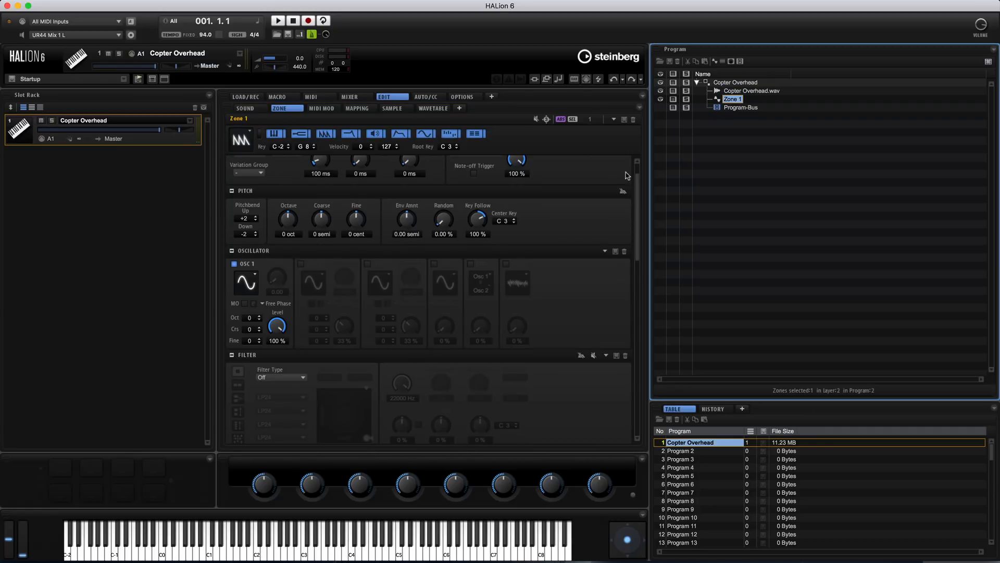
left_click(294, 235)
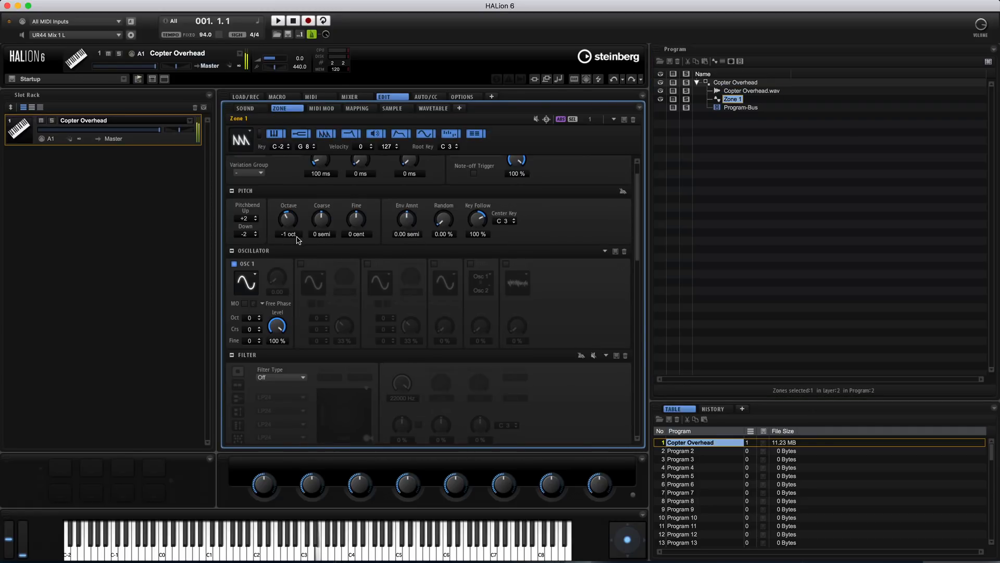
left_click(750, 91)
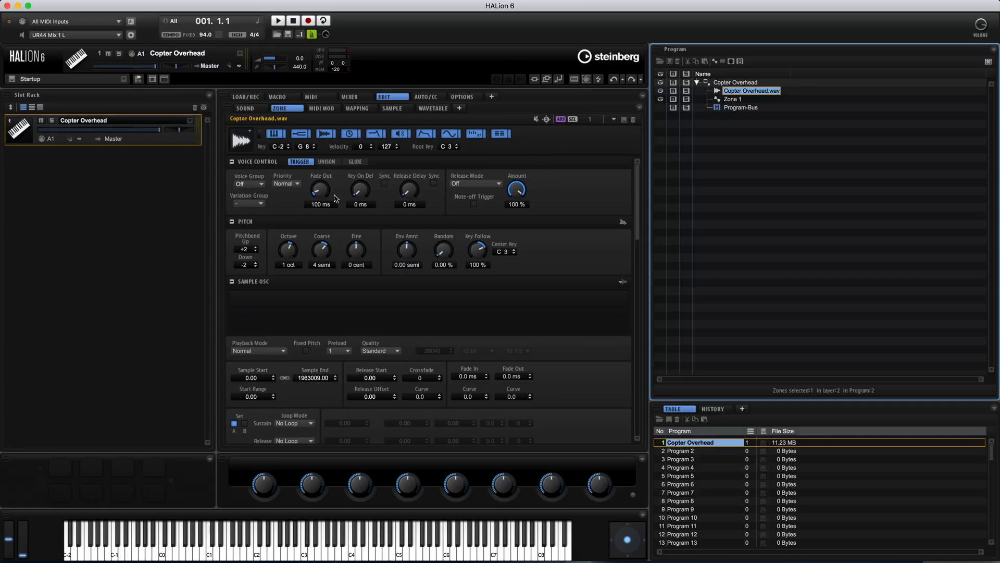
left_click(285, 260)
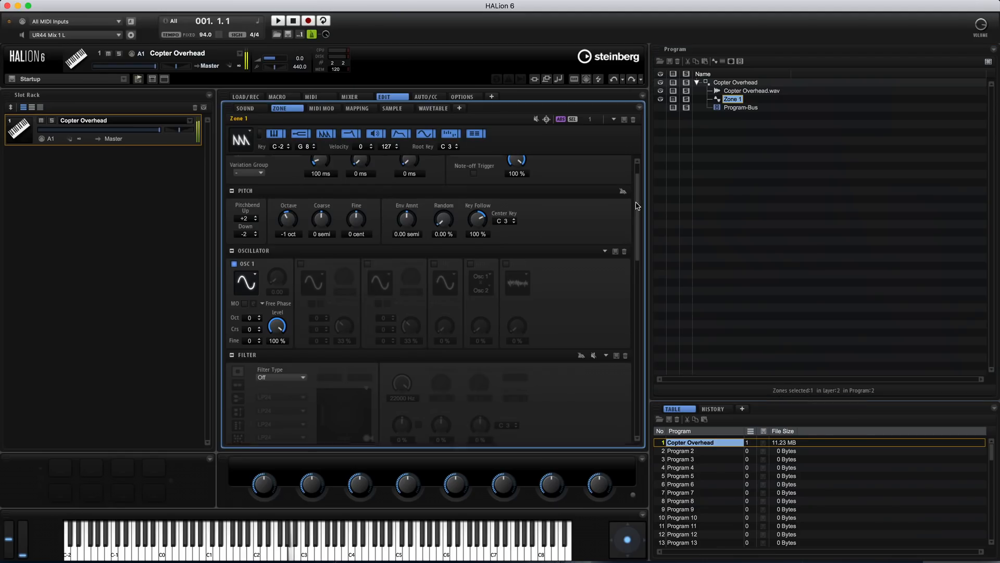
Change Zone 1's Osc 1 to Triangle Sync with the waveform at 1.50, and set the zone's octave to -2
scroll(636, 207, "down", 2)
scroll(637, 207, "up", 3)
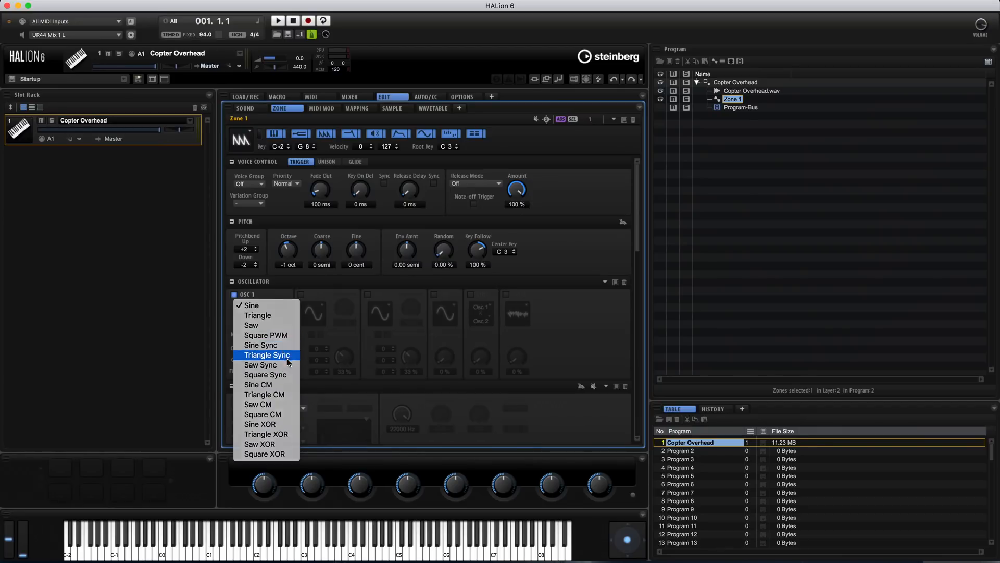
left_click(287, 355)
left_click_drag(280, 298, 281, 316)
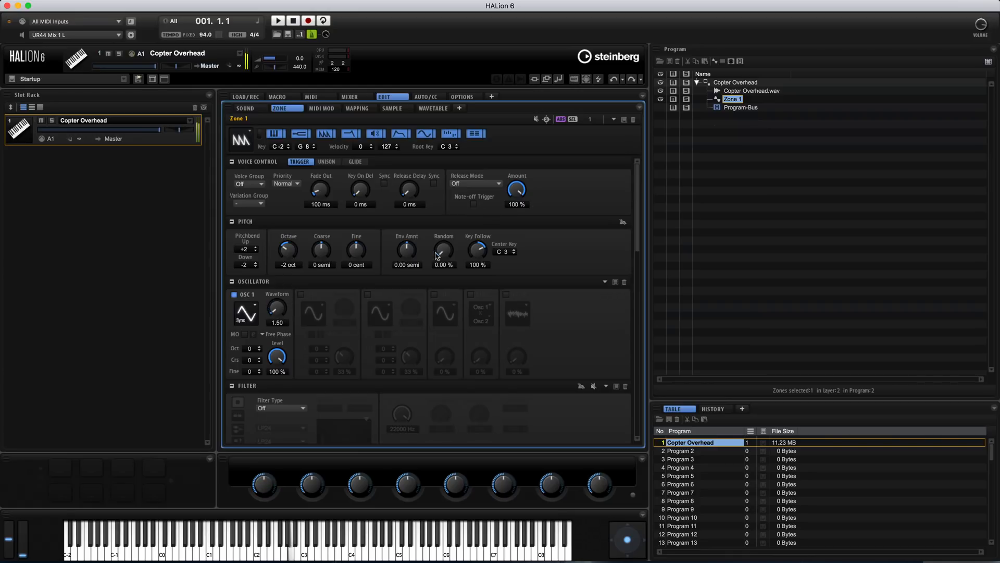
Mute the Copter Overhead.wav zone and set Zone 1's Osc 1 waveform to 3.50
left_click(687, 90)
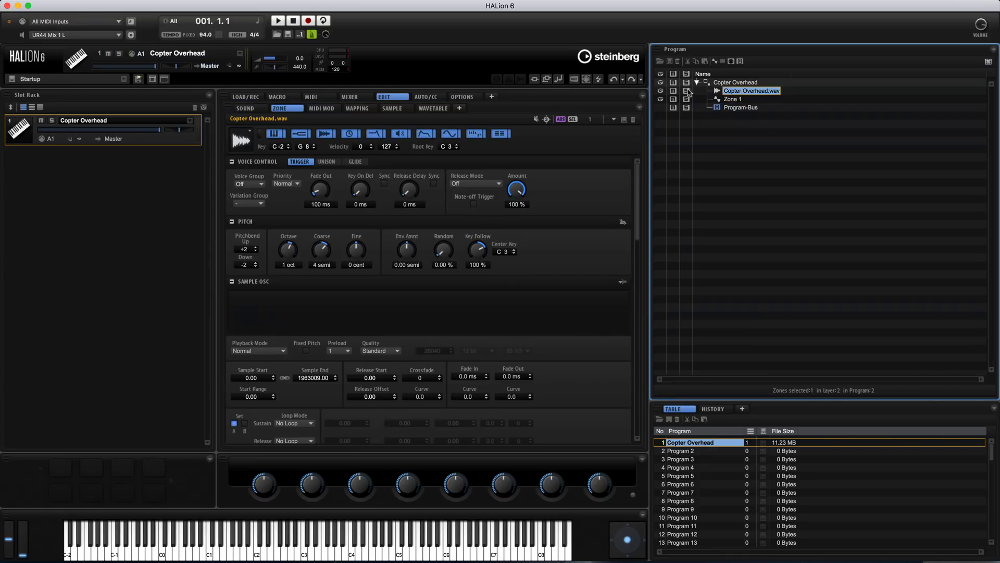
left_click(732, 99)
left_click_drag(277, 308, 279, 333)
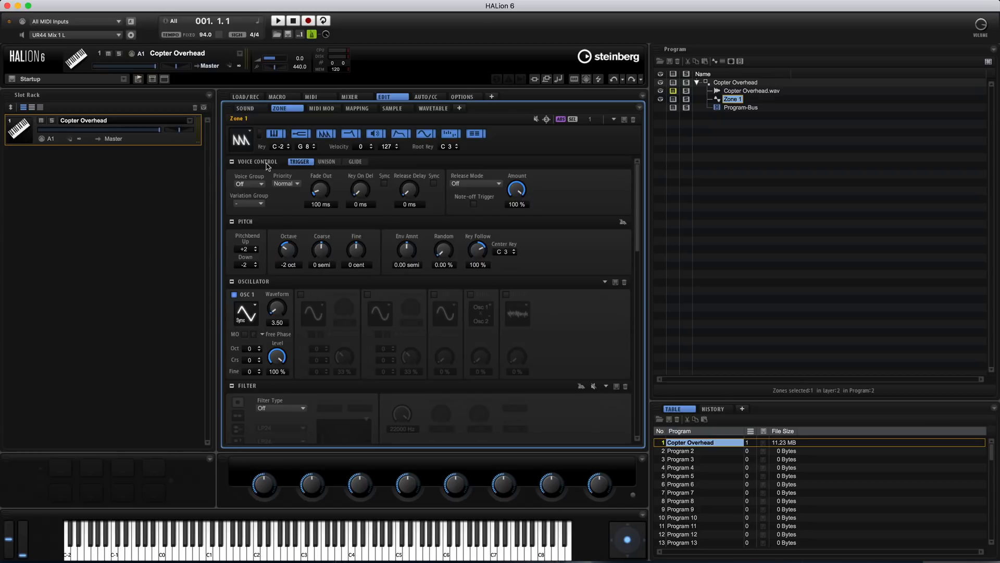
Enable Unison for Zone 1 with 3 voices, 17 cent detune and about 43 % pan
left_click(327, 162)
left_click(238, 185)
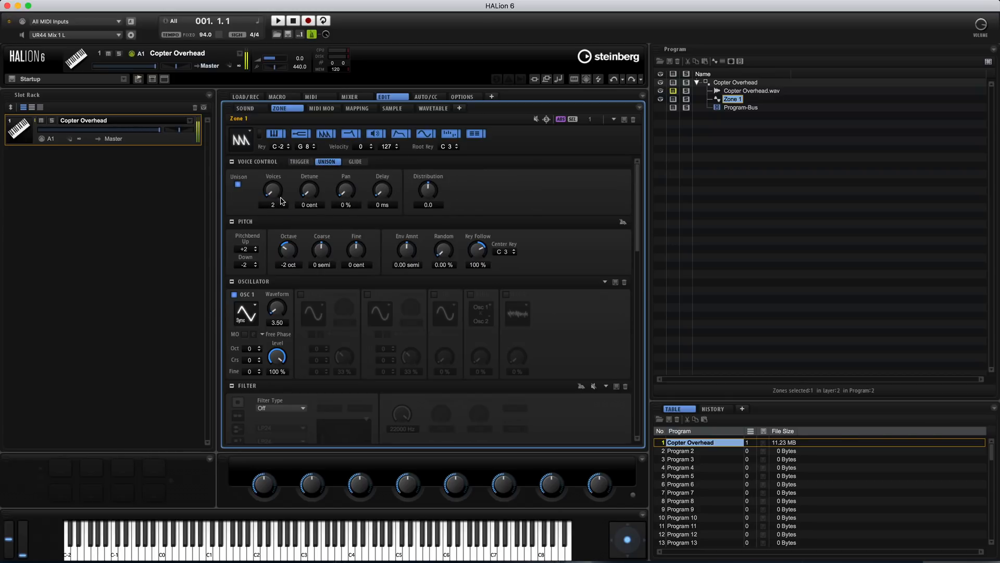
left_click_drag(276, 181, 276, 180)
left_click_drag(285, 350, 283, 374)
left_click_drag(309, 183, 310, 179)
left_click_drag(278, 344, 282, 295)
mouse_move(348, 190)
left_mouse_down()
mouse_move(350, 120)
mouse_move(349, 202)
left_mouse_up()
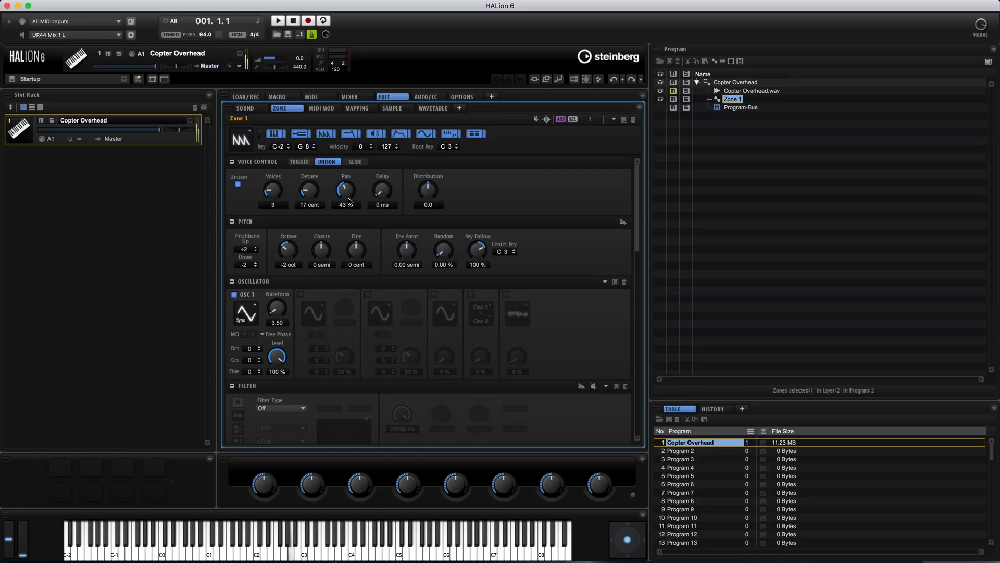
mouse_move(277, 297)
left_mouse_down()
mouse_move(280, 284)
mouse_move(281, 307)
left_mouse_up()
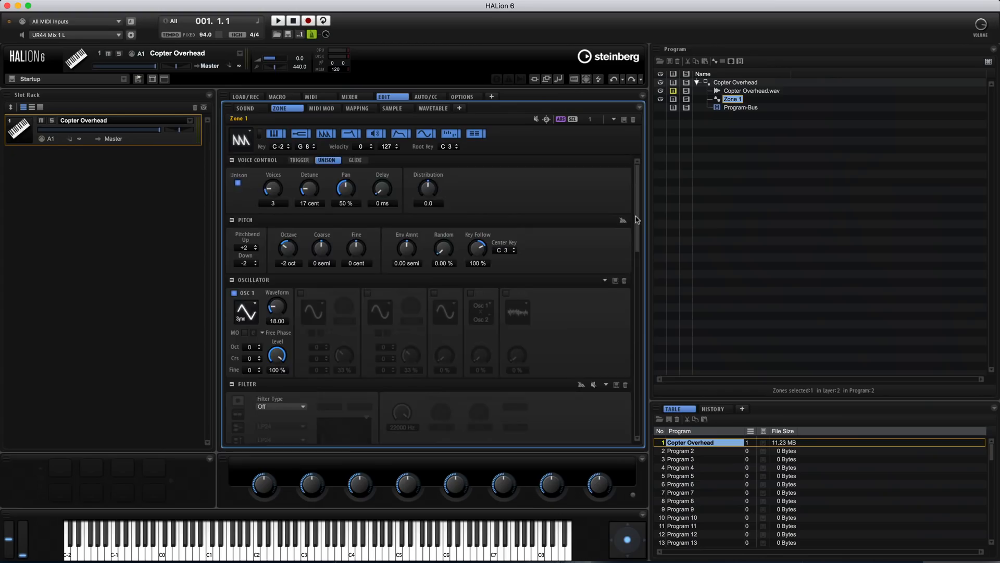
Route LFO 1 to Osc 1 Waveform in Zone 1's first modulation matrix row, with a depth of about 11.4
left_click_drag(636, 219, 658, 431)
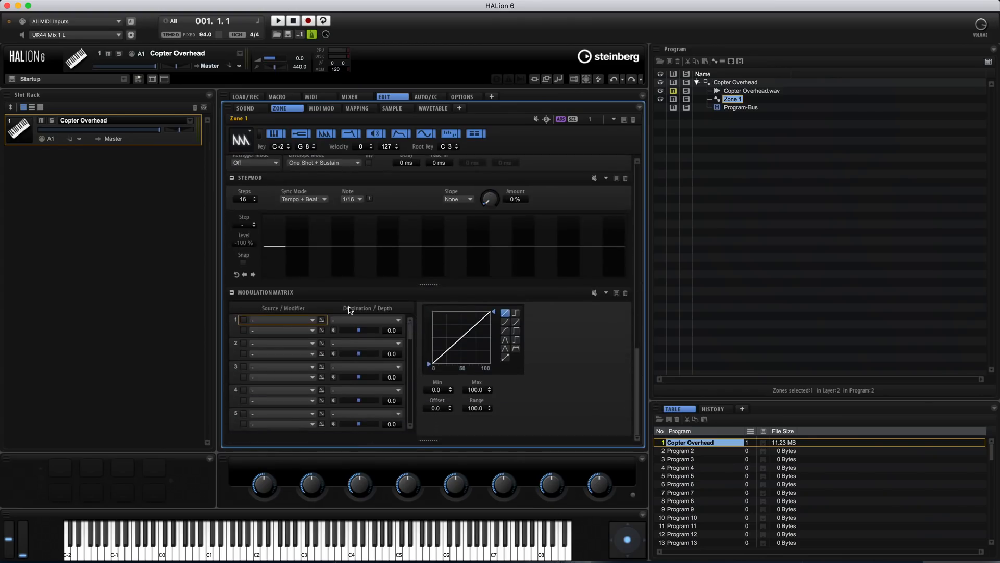
left_click(289, 320)
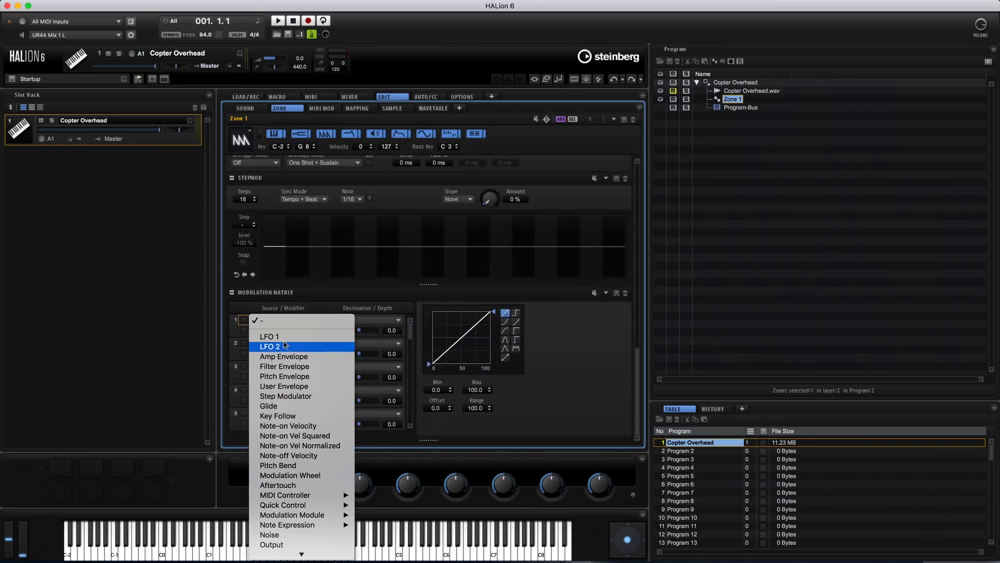
left_click(274, 336)
left_click(359, 320)
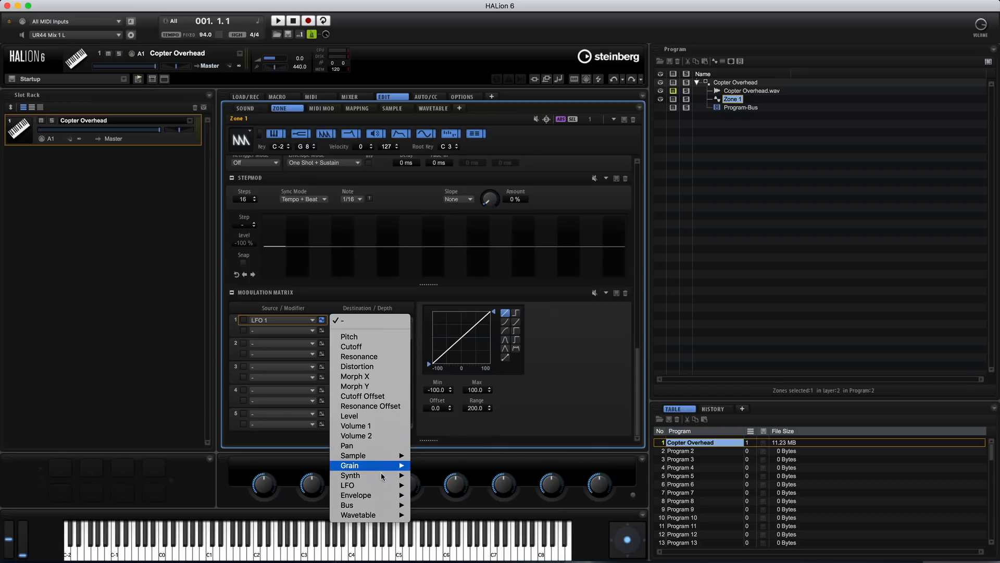
mouse_move(388, 475)
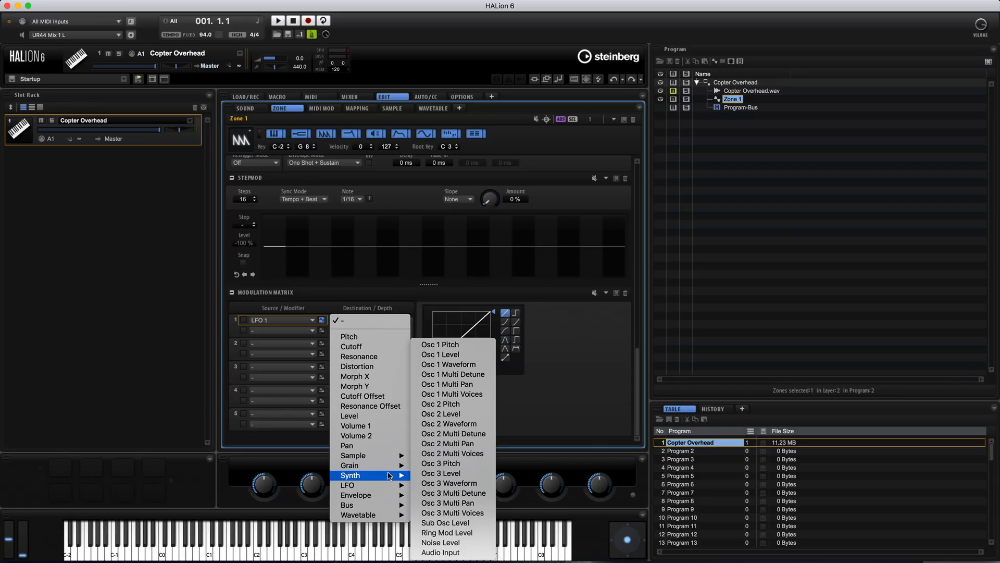
left_click(472, 364)
left_click_drag(359, 332, 362, 332)
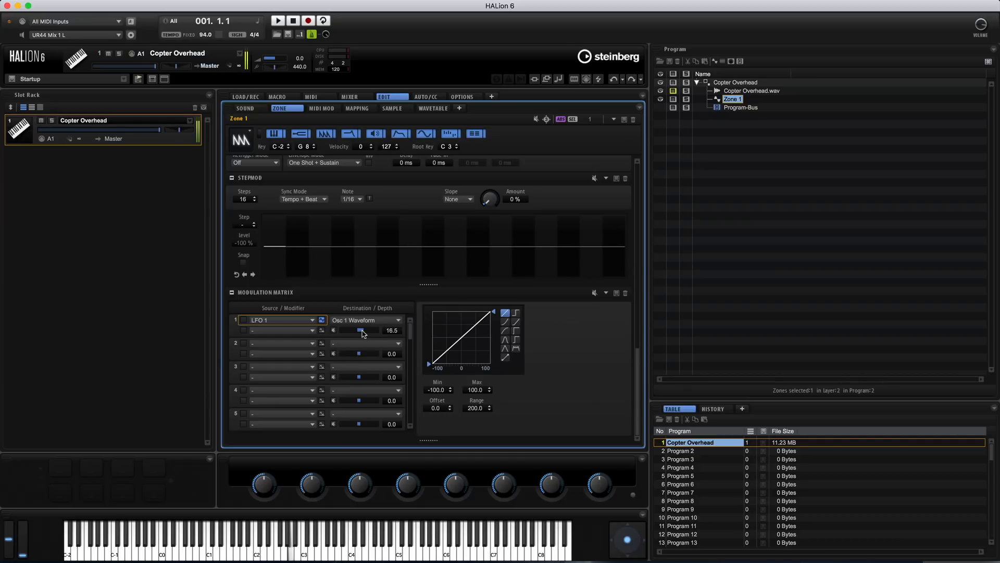
Turn on retrigger for Zone 1's LFO 1 and set its frequency to 0.66 Hz
left_click_drag(637, 388, 637, 325)
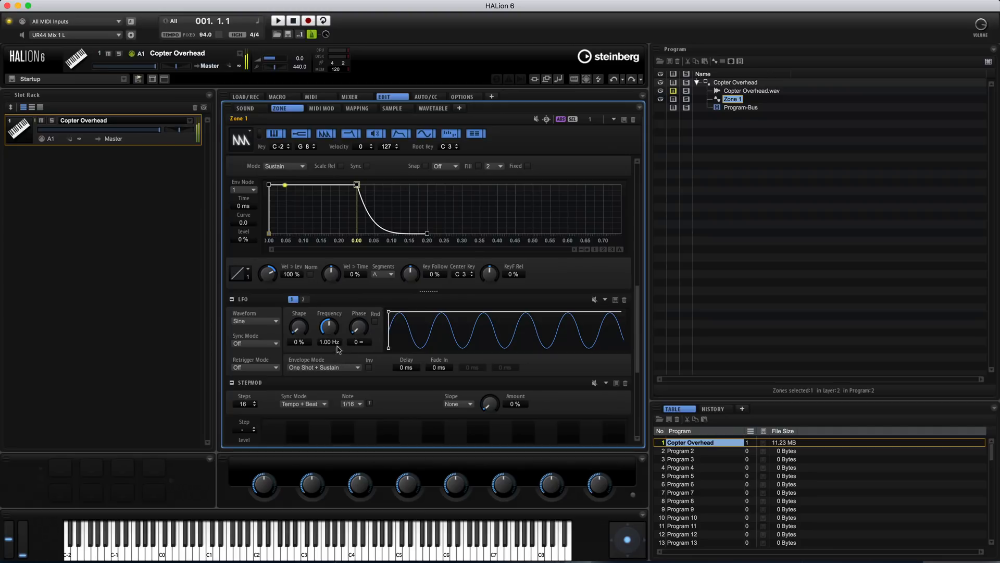
left_click(252, 367)
left_click(341, 386)
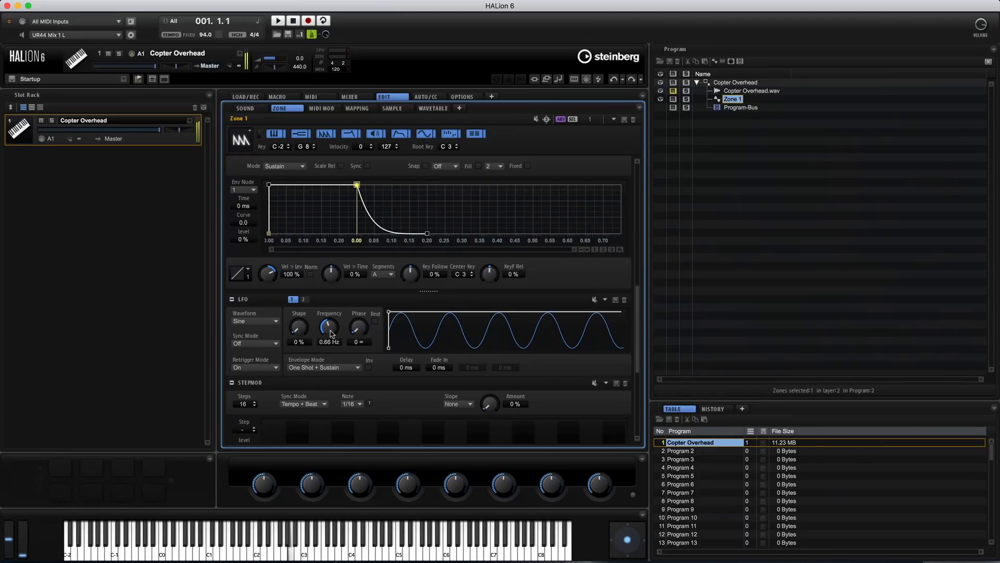
Unmute the Copter Overhead.wav zone and reduce the depth of Zone 1's LFO 1 modulation of Osc 1 Waveform
left_click(674, 92)
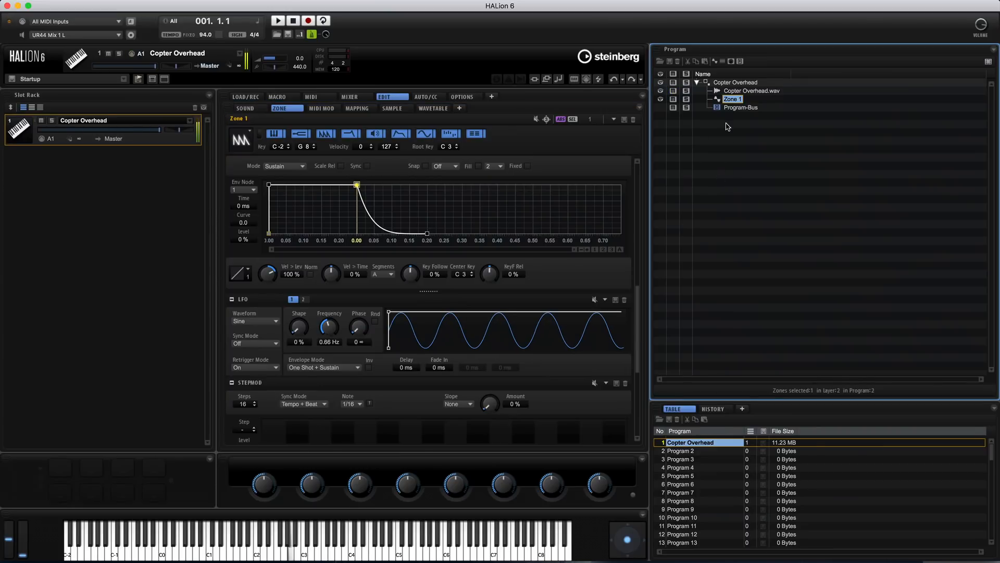
left_click_drag(638, 298, 652, 388)
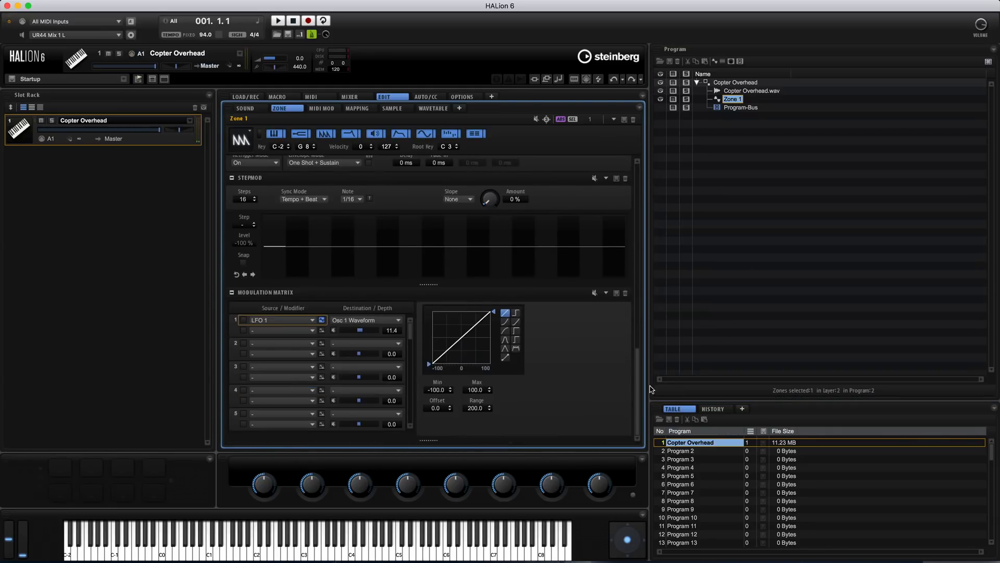
left_click_drag(363, 330, 360, 331)
left_click_drag(638, 363, 627, 161)
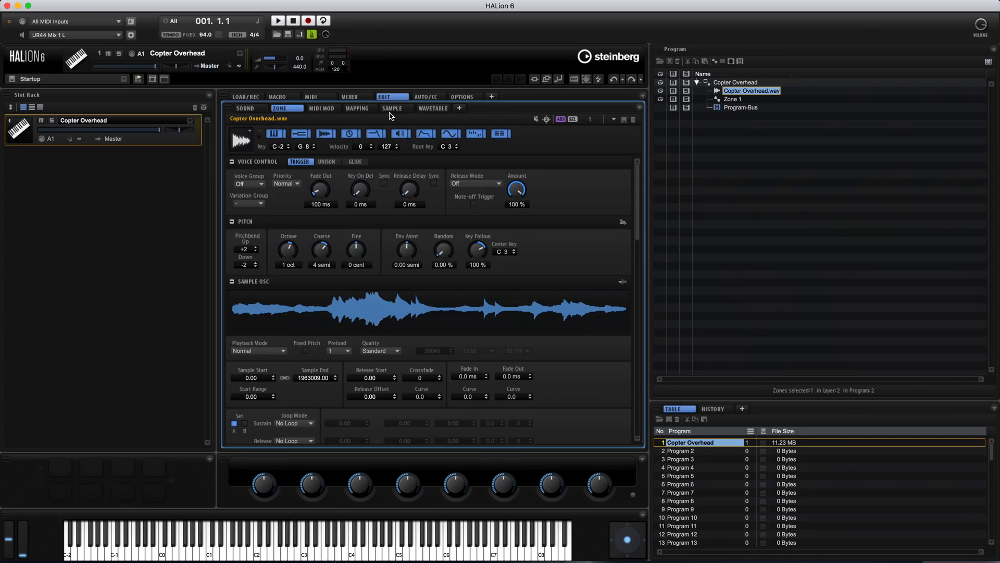
Move the sample start of Copter Overhead.wav to about 1619751, just before the last loud passage
left_click(392, 109)
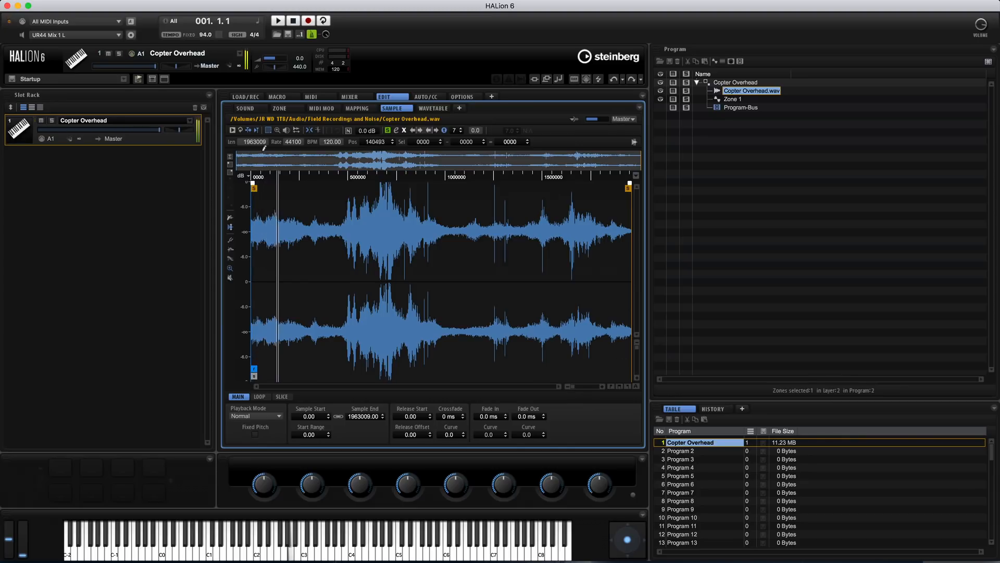
mouse_move(254, 188)
left_mouse_down()
mouse_move(354, 188)
mouse_move(347, 191)
left_mouse_up()
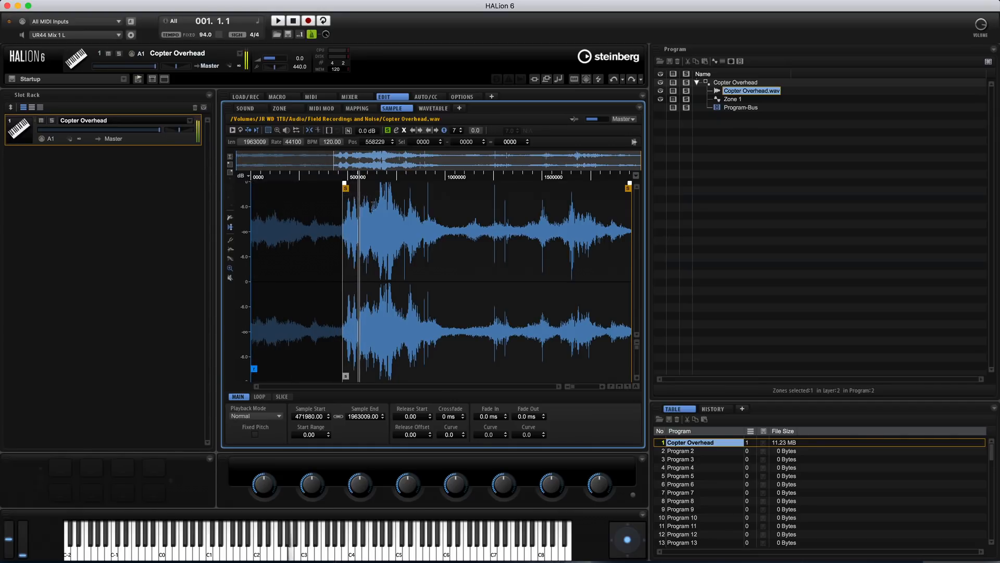
left_click_drag(346, 190, 438, 191)
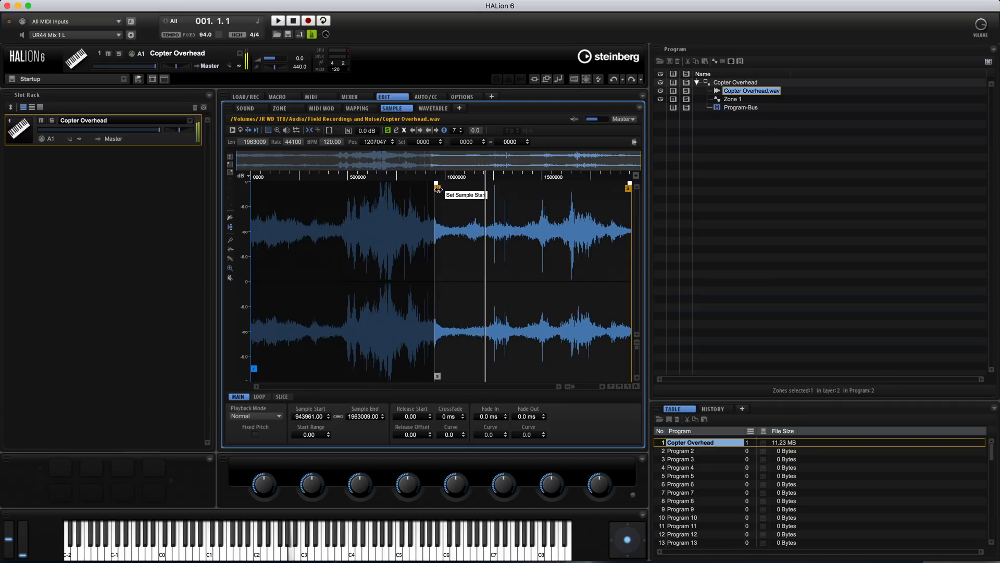
left_click_drag(438, 189, 465, 192)
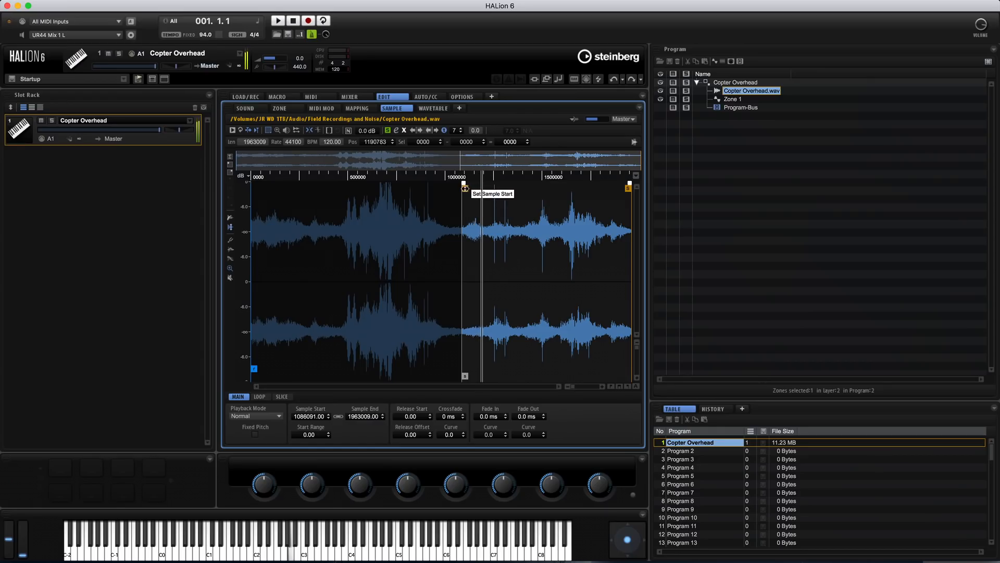
left_click_drag(464, 188, 521, 189)
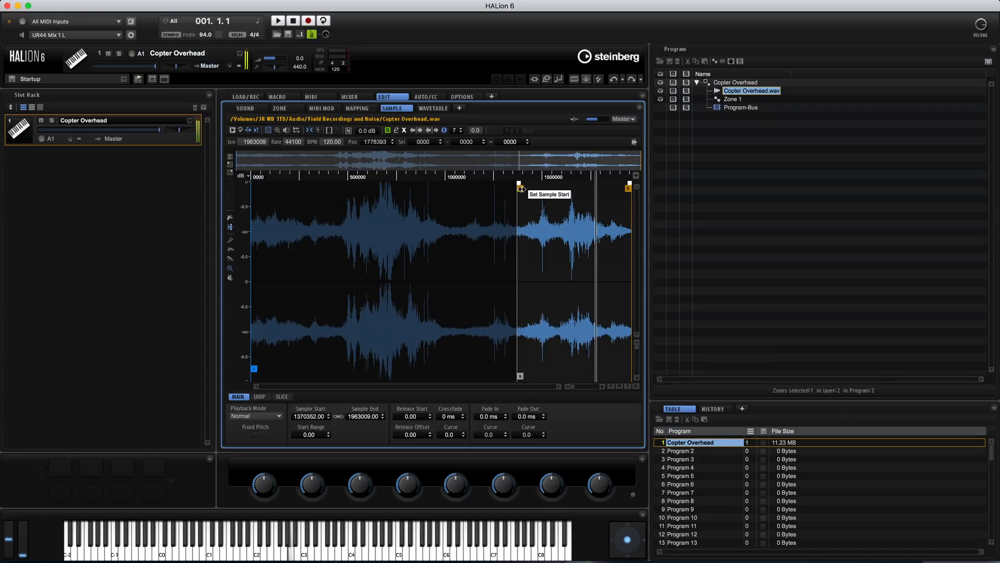
left_click_drag(521, 189, 548, 190)
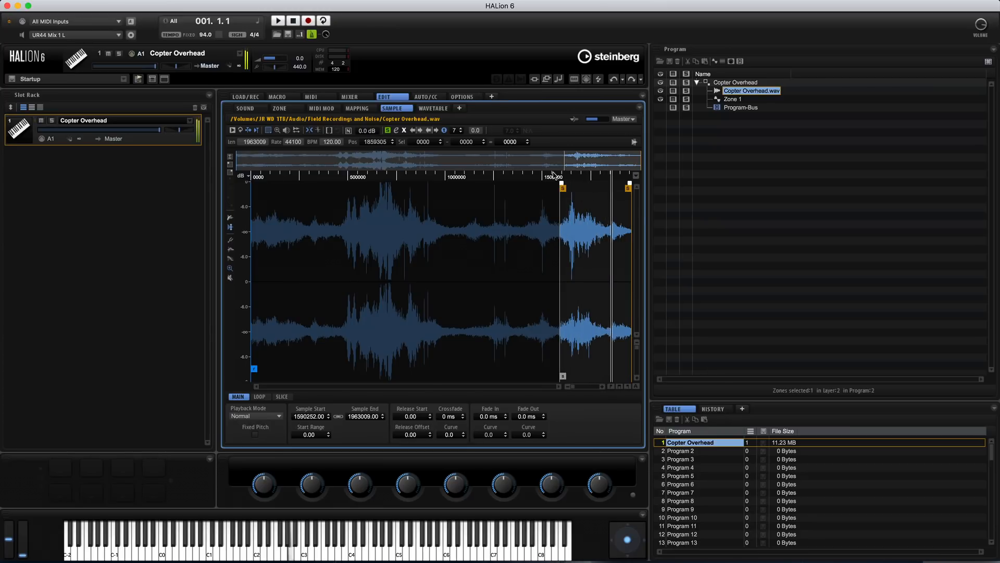
left_click_drag(561, 188, 569, 188)
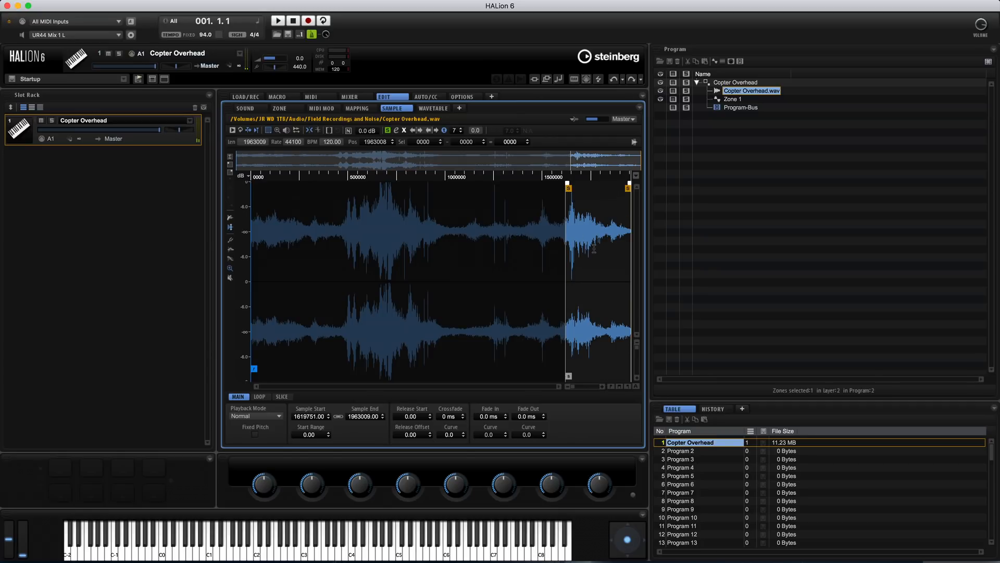
left_click_drag(572, 386, 576, 386)
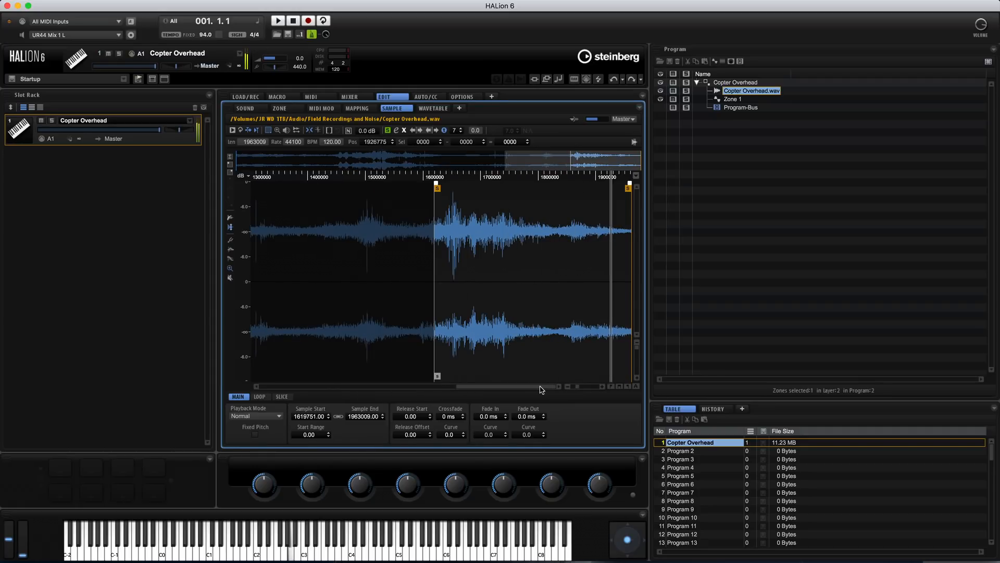
Set the Copter Overhead.wav sustain loop to Alternate, starting at 1619751 and ending at 1796743
left_click(260, 397)
left_click(284, 416)
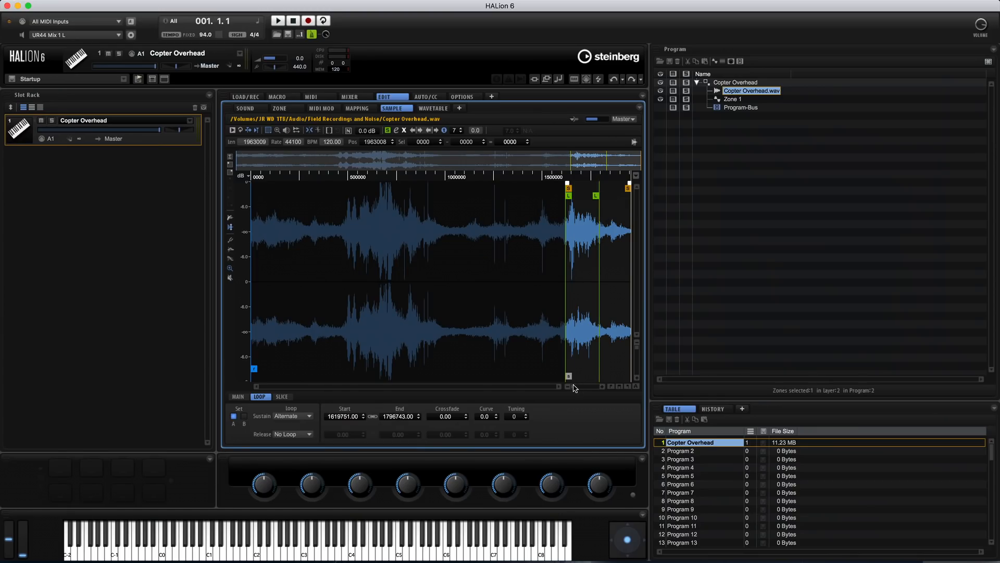
left_click_drag(573, 385, 577, 386)
left_click_drag(466, 386, 553, 386)
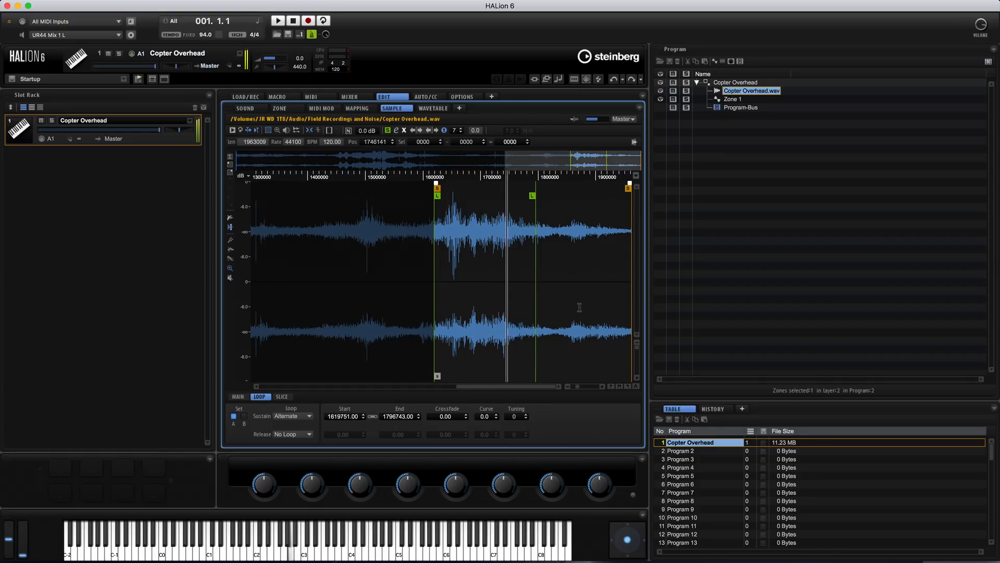
left_click_drag(584, 390, 575, 390)
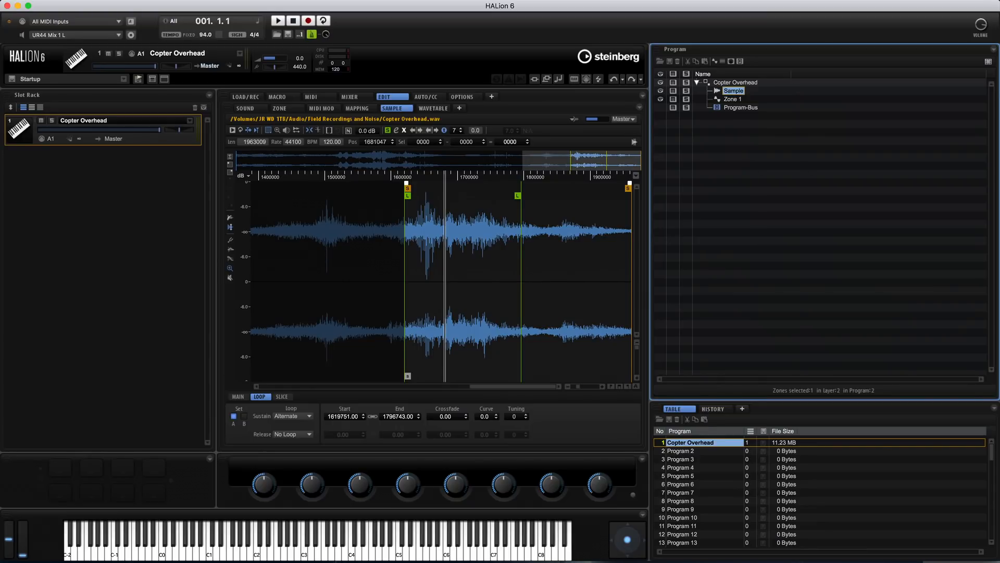
Rename the Copter Overhead.wav zone as Sample and Zone 1 as Synth
left_click(735, 99)
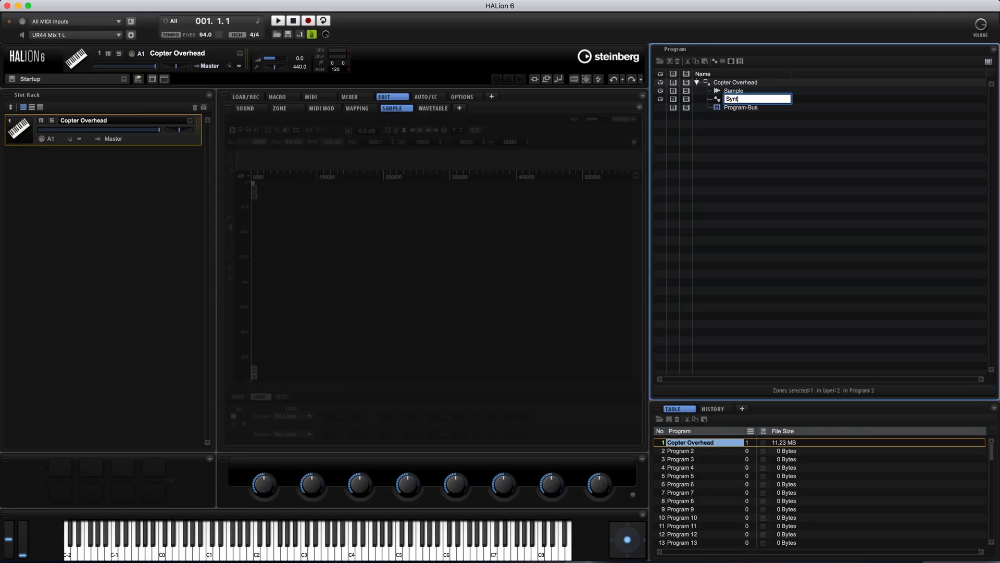
left_click(735, 91)
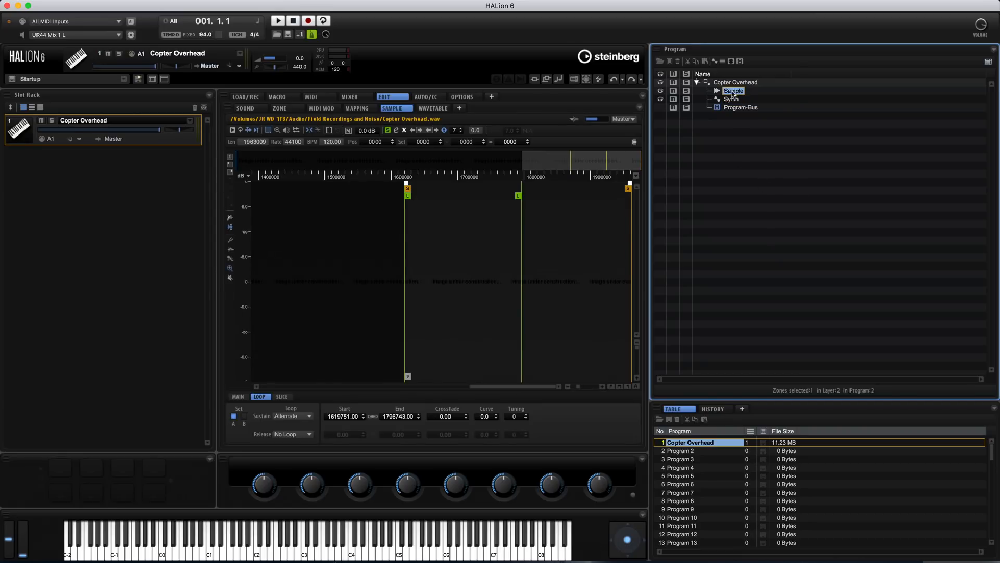
Create layers named Sample Layer and Synth Layer, and move the Sample and Synth zones into their matching layers
left_click(723, 63)
key("shift+s")
type("am.midi")
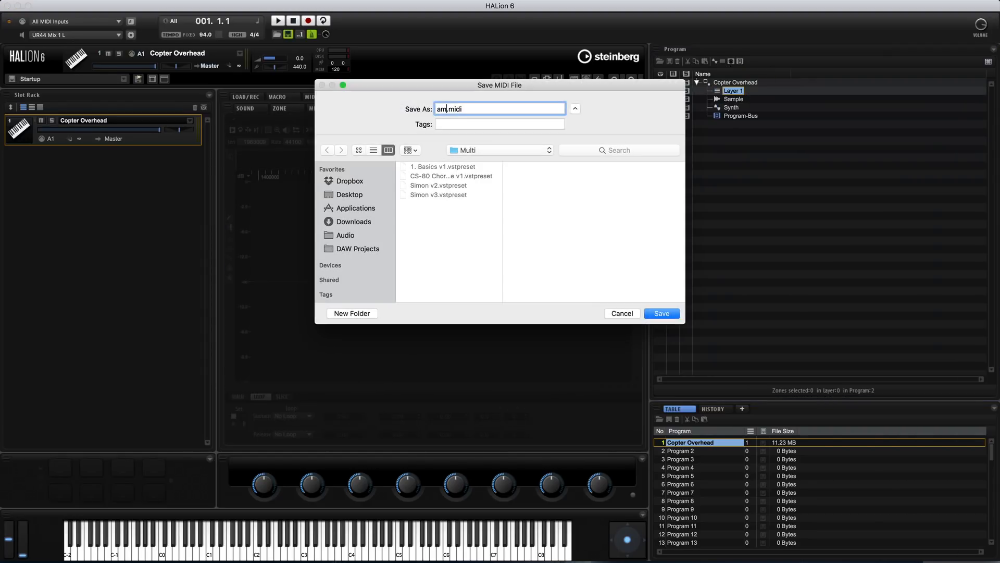
left_click(621, 313)
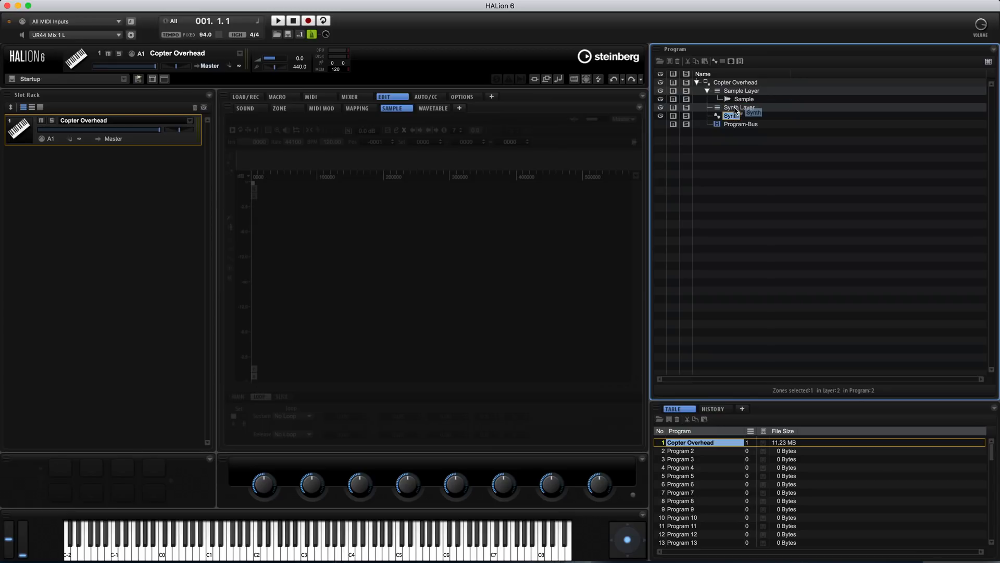
Give Sample Layer a bus with a Distortion effect: In Gain 12.0 dB, Bit Red 5.20 Bit, Out Gain -7.7 dB, Mix 50%
left_click(747, 93)
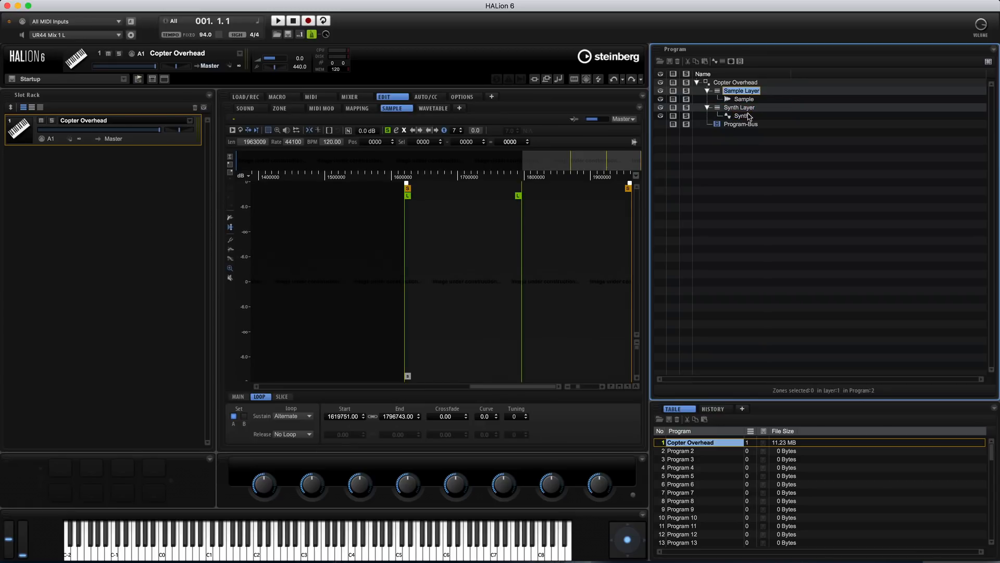
left_click(740, 62)
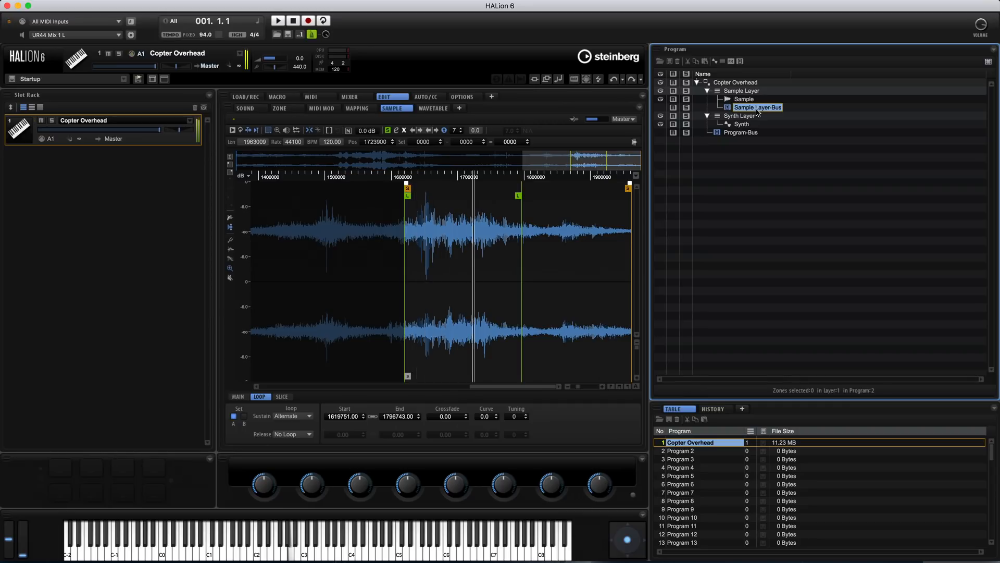
right_click(764, 109)
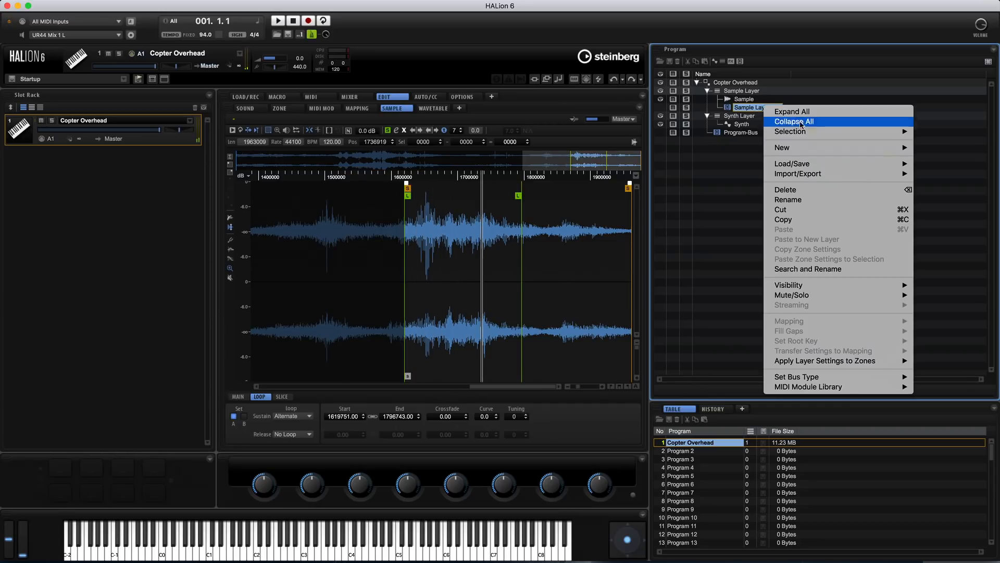
mouse_move(824, 154)
mouse_move(929, 187)
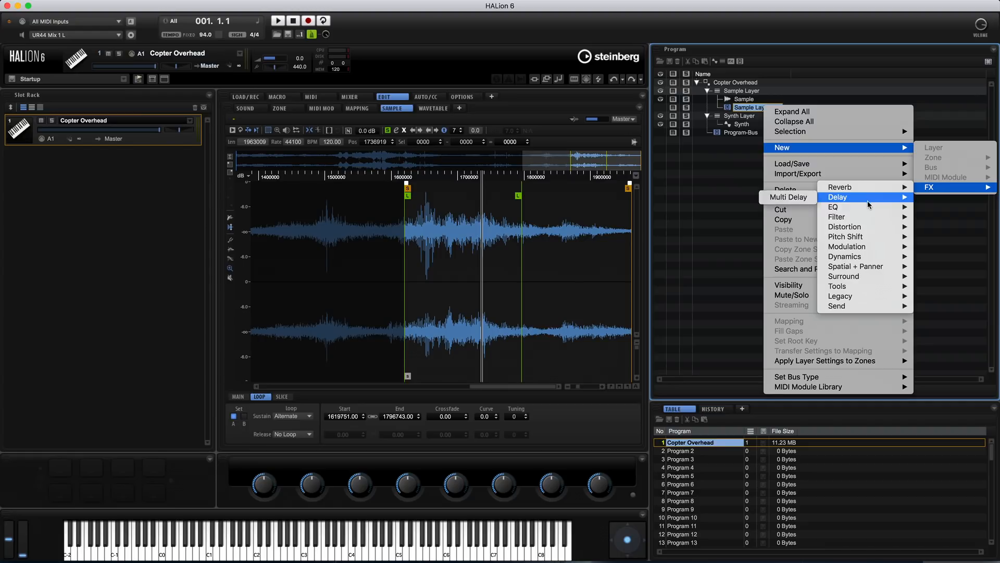
mouse_move(833, 229)
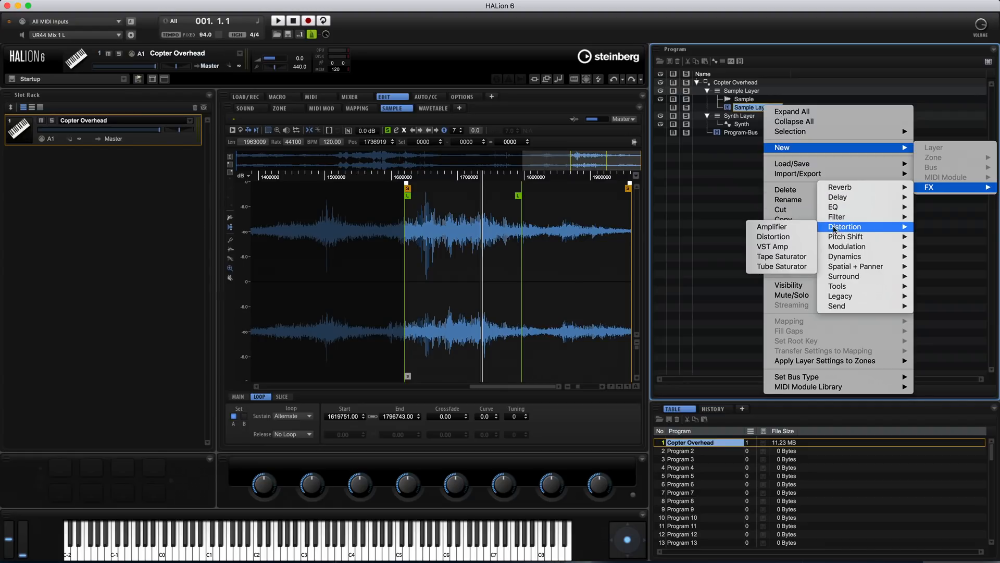
left_click(793, 238)
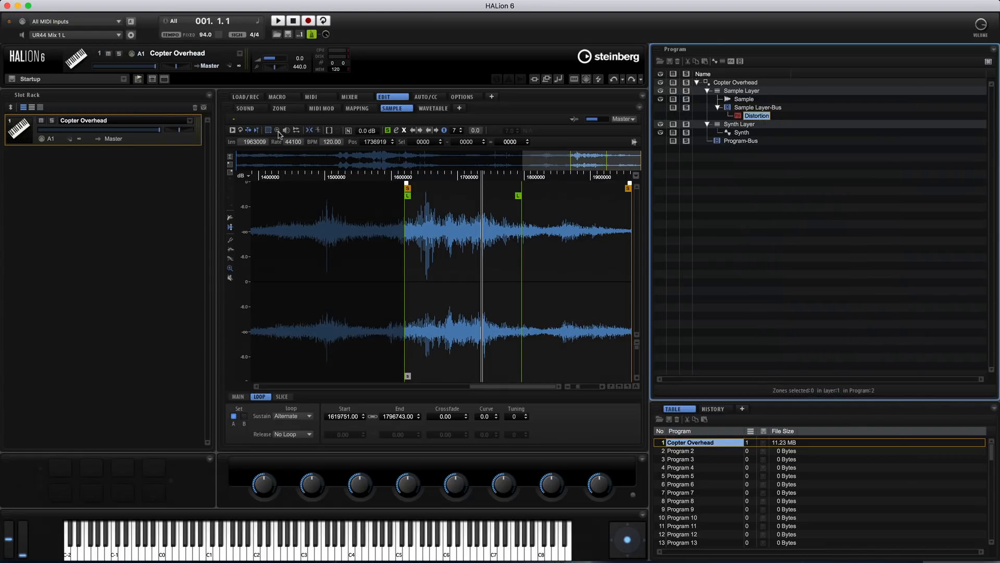
left_click(257, 111)
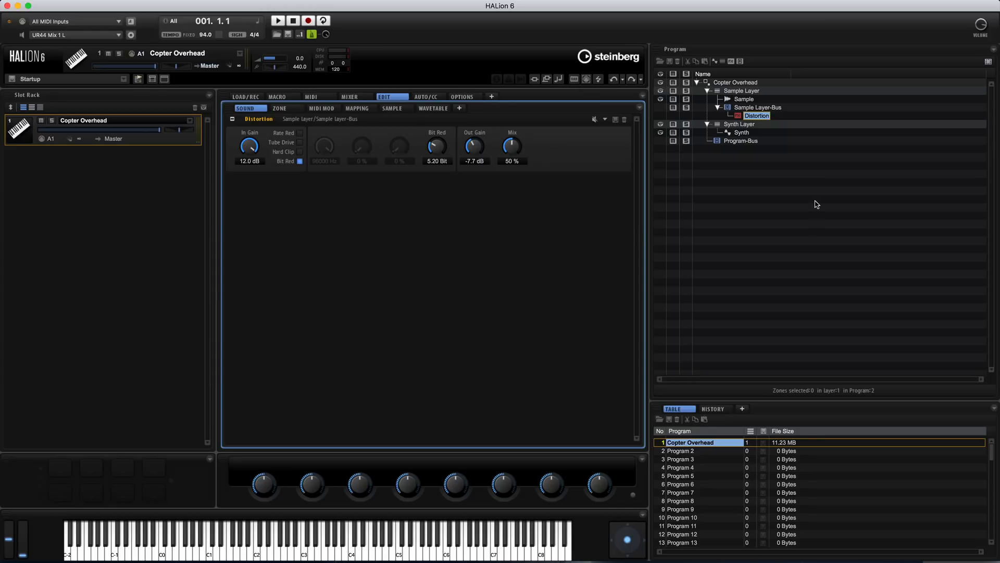
Insert a Tremolo effect on the Sample Layer bus, with its rate at 5.0 Hz and depth at 46%
right_click(766, 118)
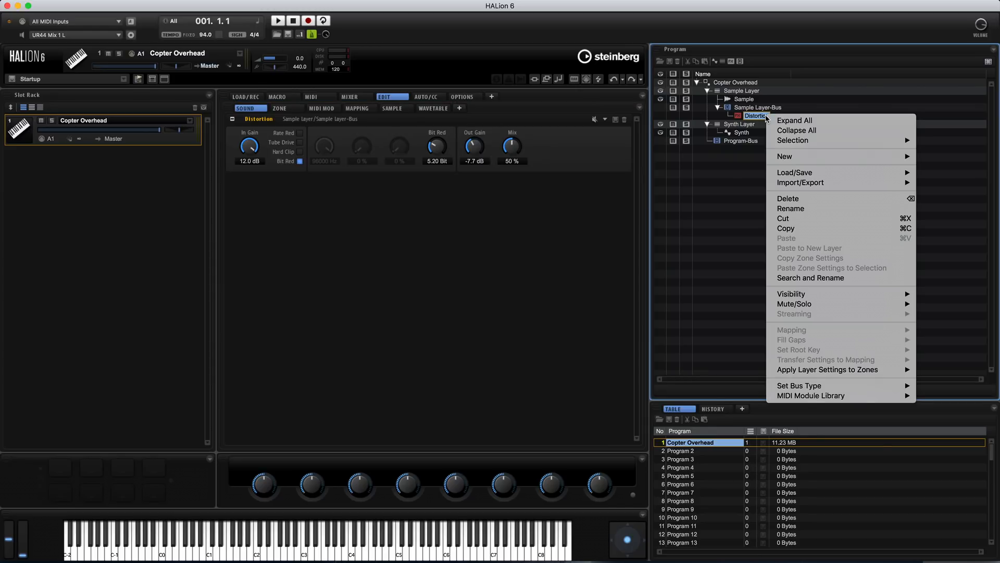
left_click(750, 108)
right_click(750, 109)
mouse_move(846, 149)
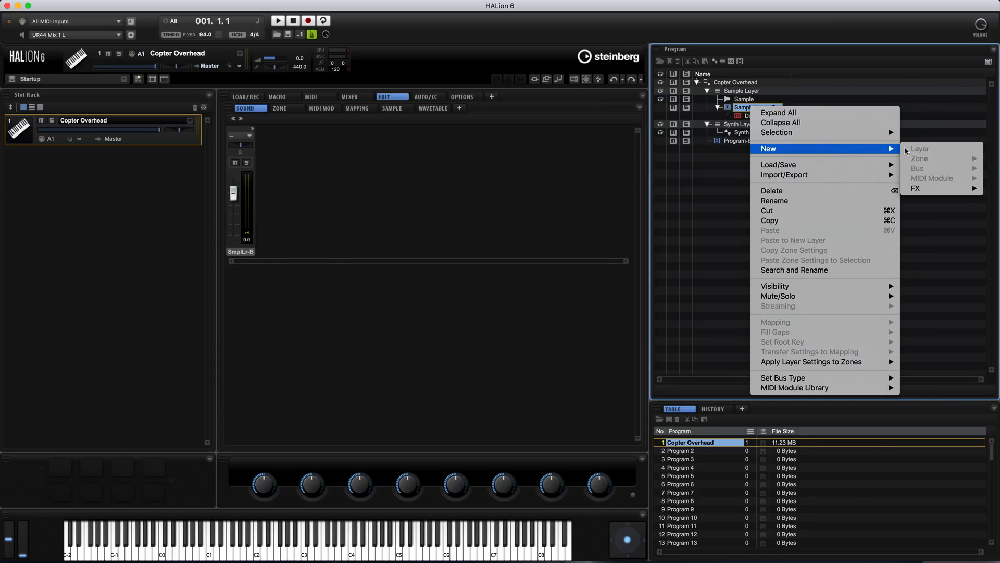
mouse_move(925, 189)
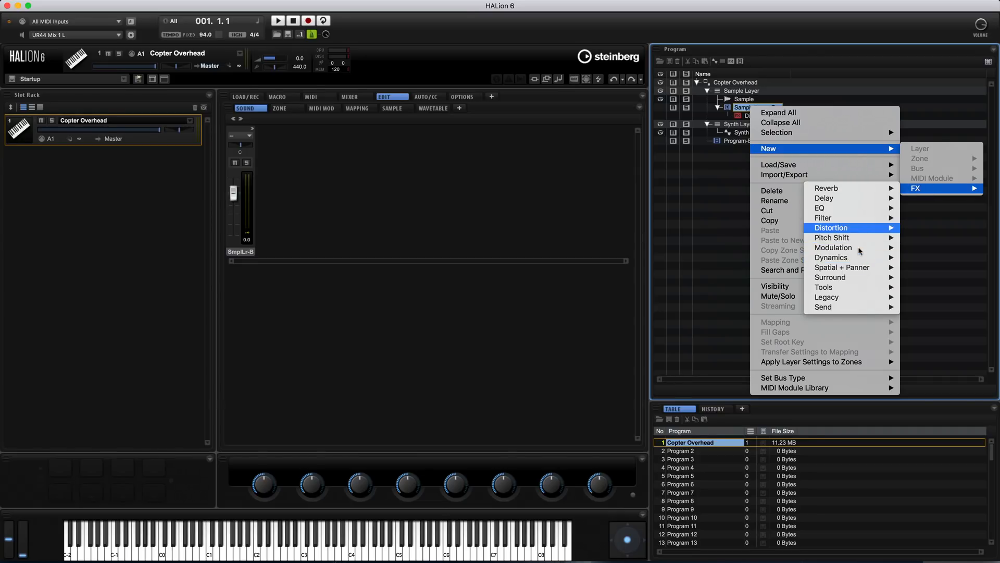
mouse_move(854, 250)
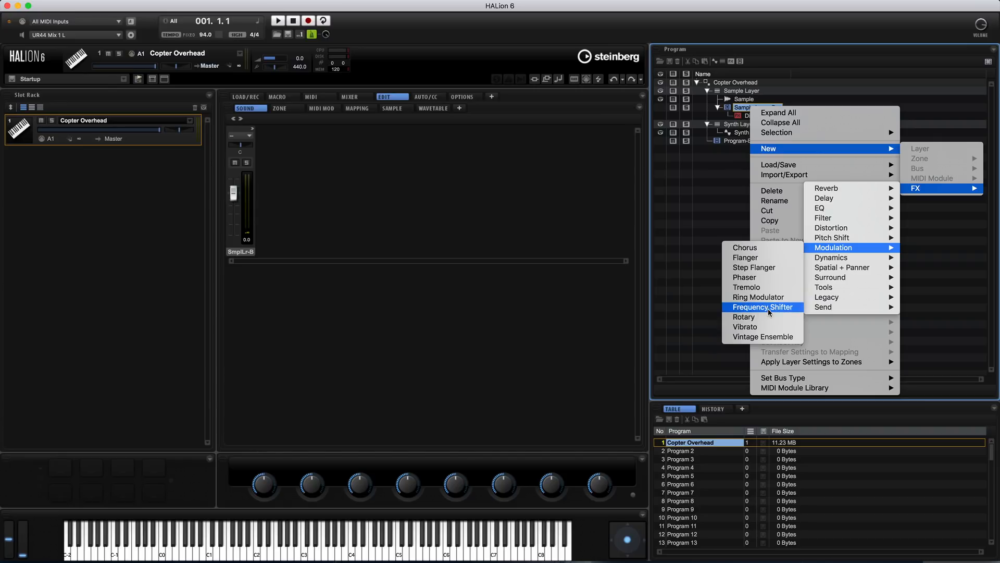
left_click(759, 288)
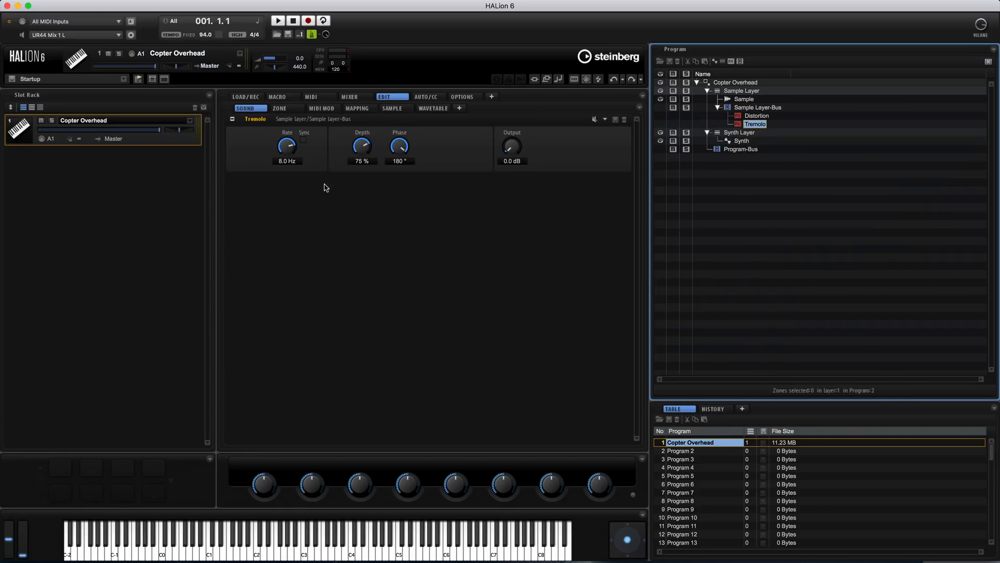
left_click_drag(290, 150, 290, 158)
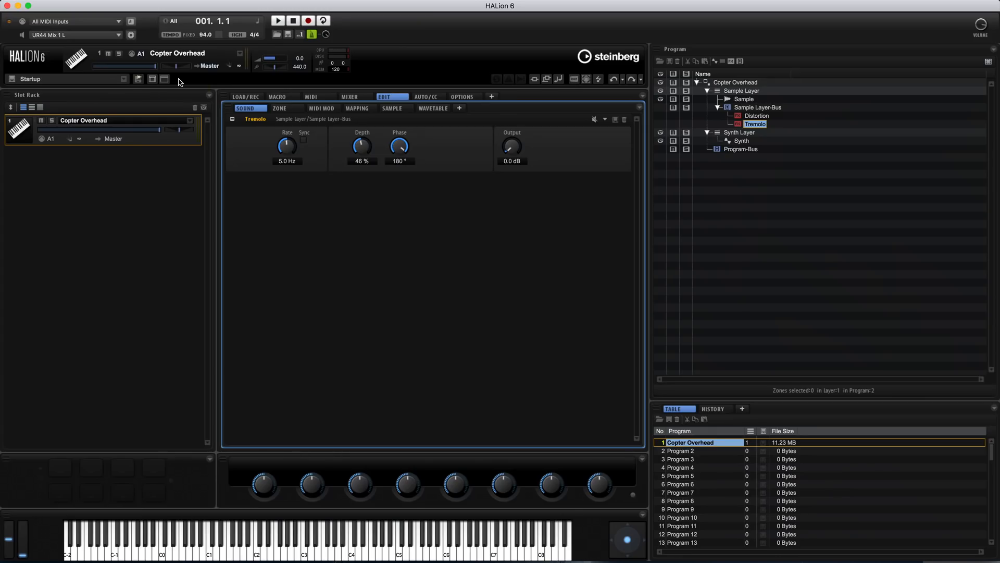
Open the extended Macro Page Designer for the Copter Overhead program
left_click(169, 81)
left_click(245, 118)
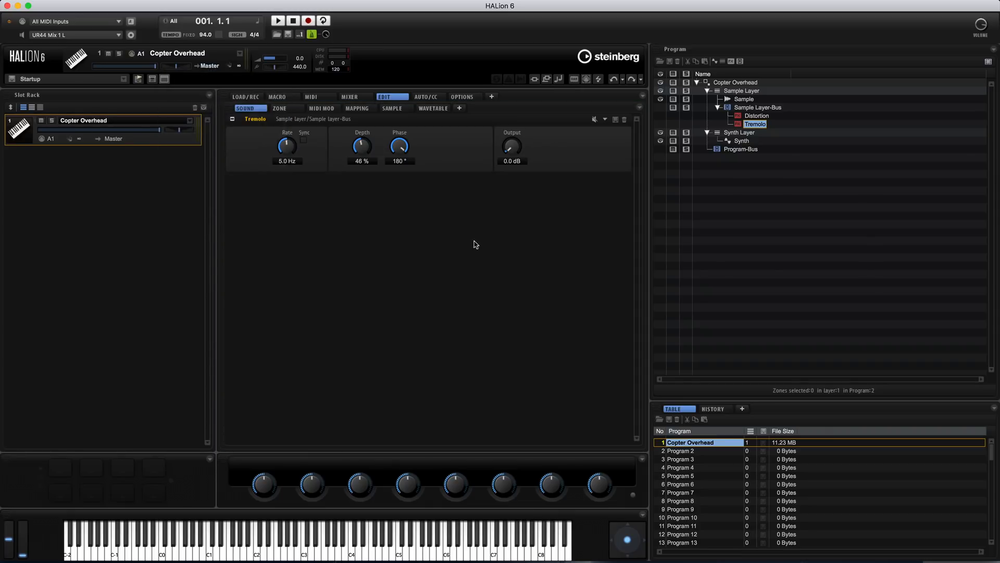
left_click_drag(279, 72, 107, 22)
left_click(62, 18)
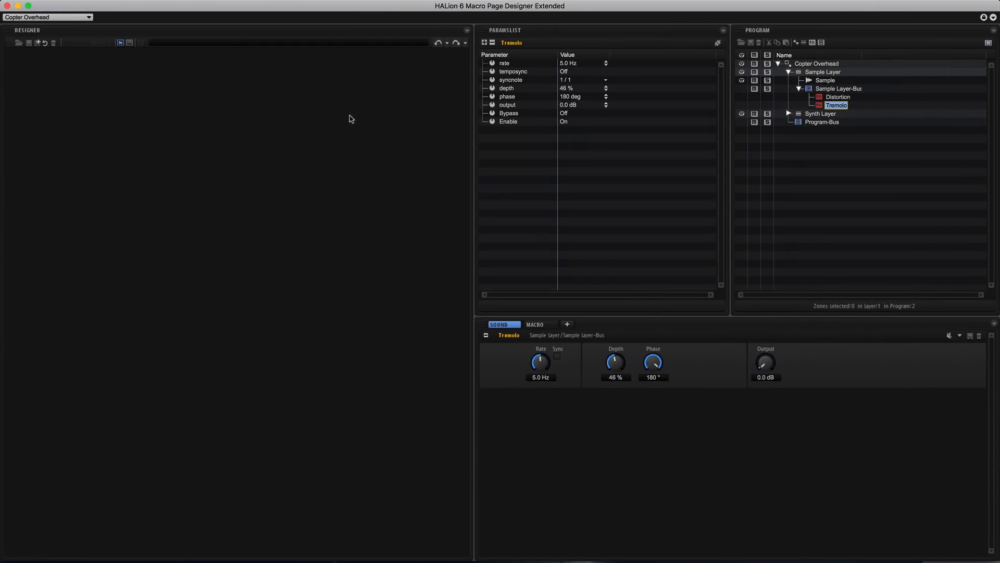
left_click(537, 326)
left_click(514, 326)
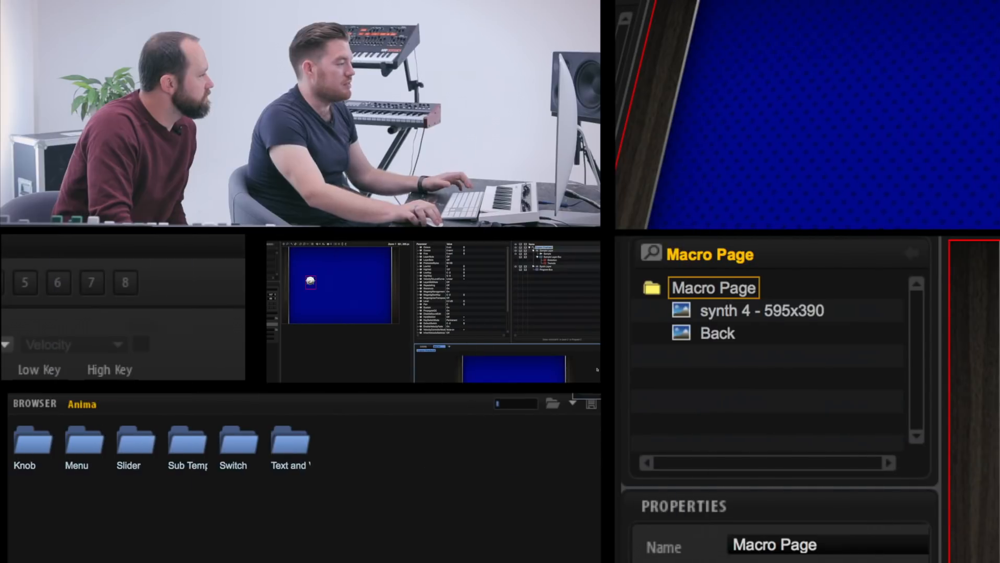
Place a KnobHardware control from the Anima Knob folder on the blue macro page background and reposition it
double_click(25, 440)
left_click_drag(130, 441, 799, 203)
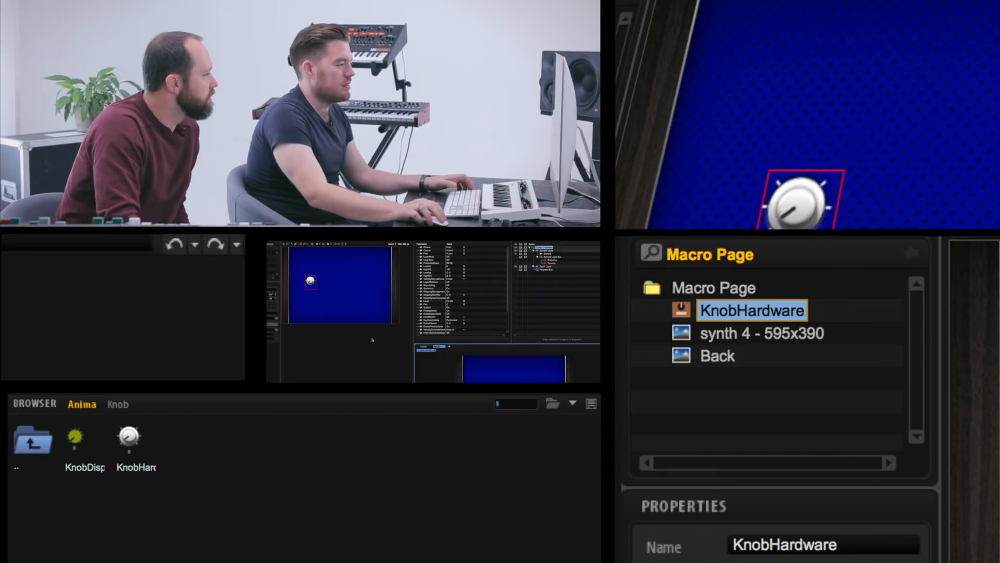
mouse_move(314, 279)
left_mouse_down()
mouse_move(304, 265)
mouse_move(303, 288)
left_mouse_up()
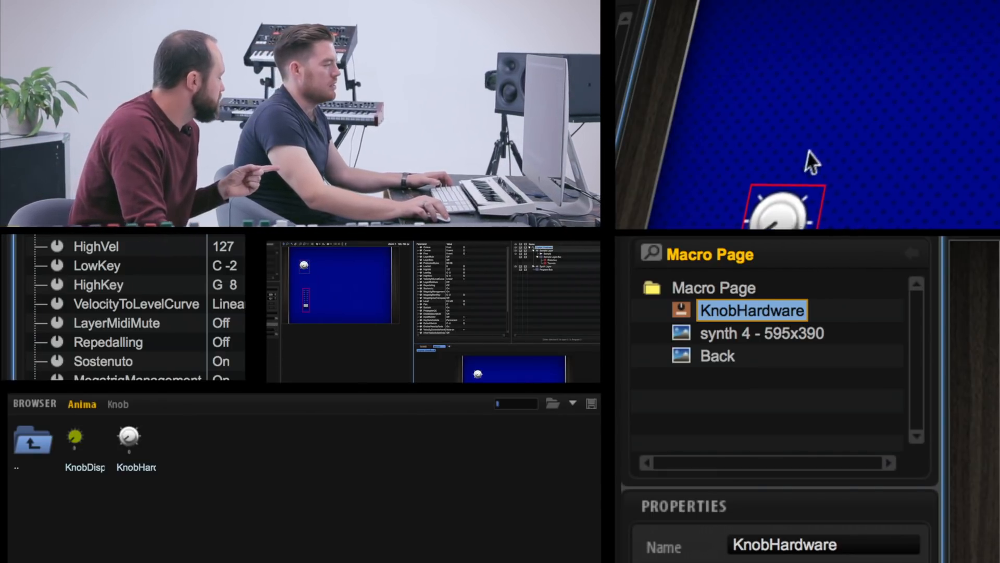
Add a further control from another control library folder to the lower part of the macro page
double_click(20, 447)
double_click(33, 449)
double_click(183, 448)
double_click(33, 448)
double_click(232, 444)
left_click_drag(291, 442, 345, 289)
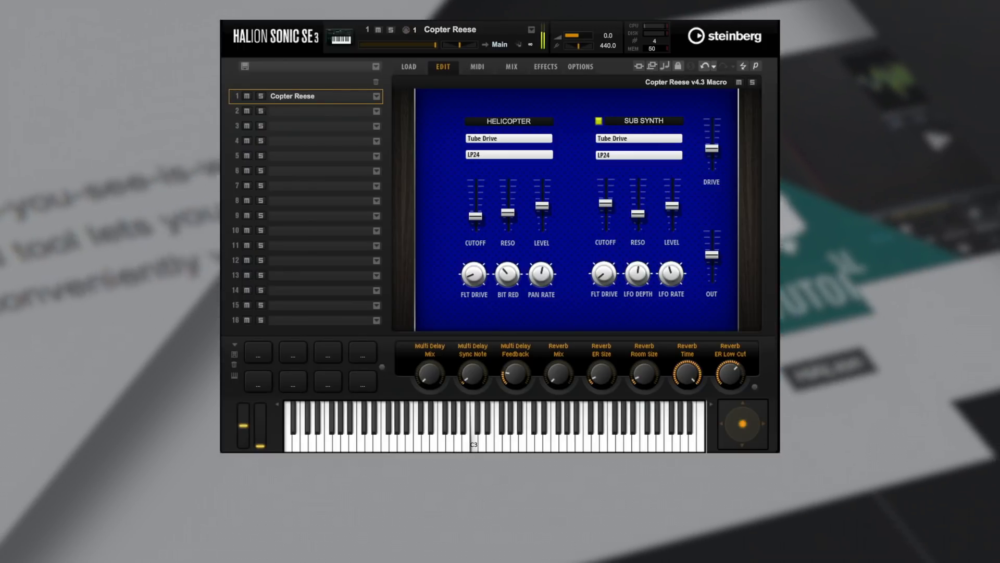
In HALion Sonic SE 3, raise Copter Reese's Helicopter filter drive and set Cutoff to 1585, Level to about -11.9 and Bit Red to 5.42
mouse_move(475, 216)
left_mouse_down()
mouse_move(478, 201)
mouse_move(510, 211)
mouse_move(479, 201)
left_mouse_up()
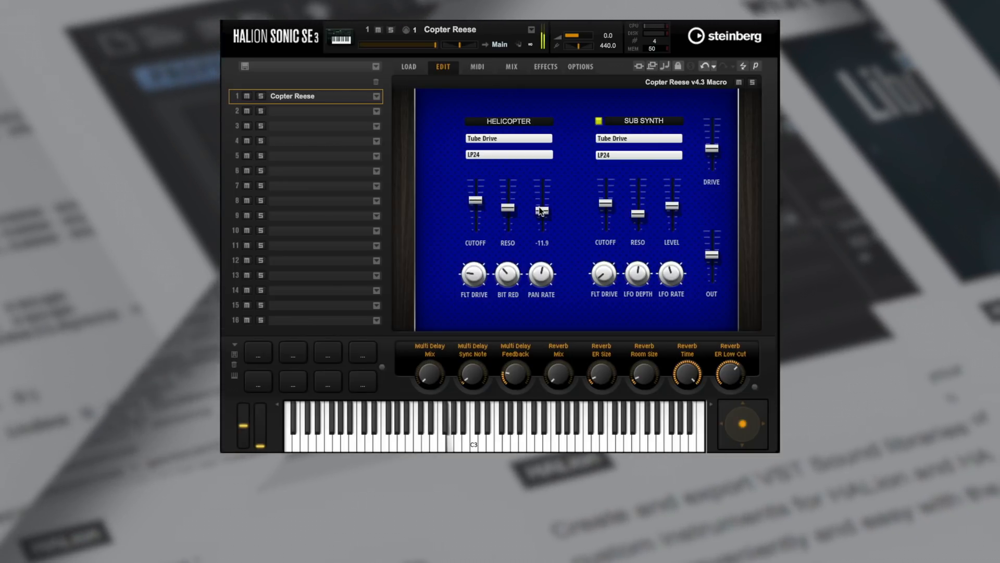
left_click_drag(488, 274, 512, 267)
left_click_drag(482, 202, 480, 196)
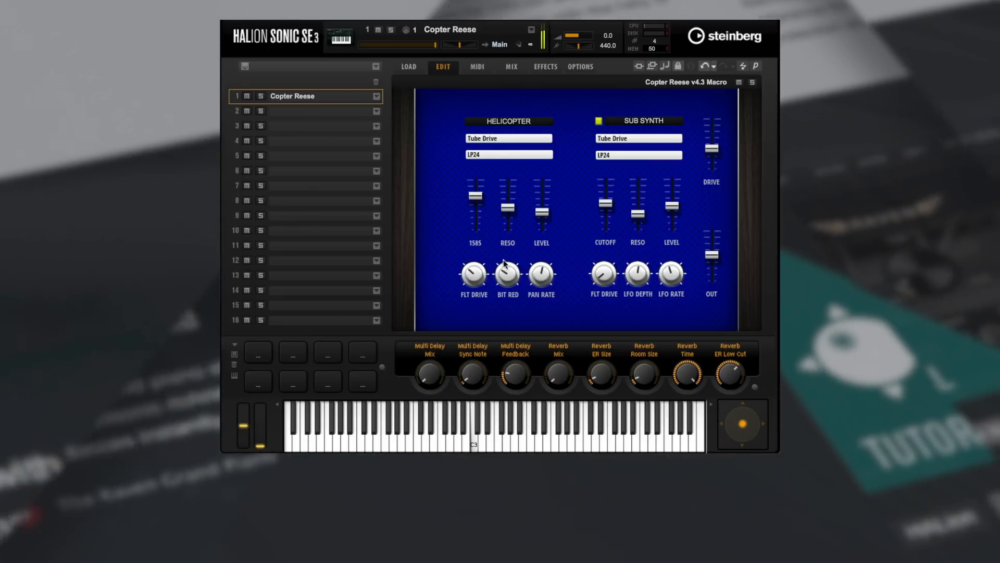
left_click_drag(505, 265, 504, 271)
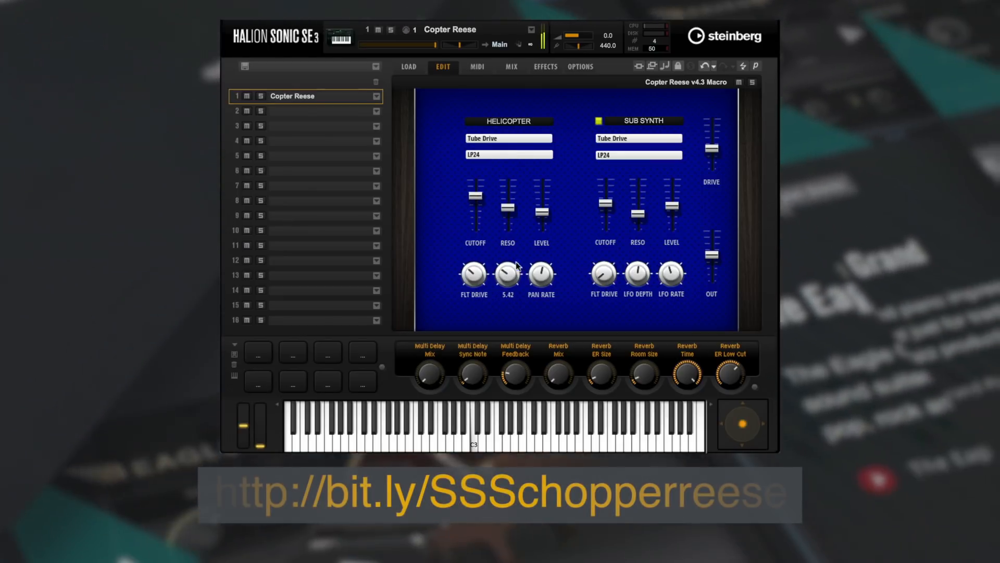
Raise the Helicopter Cutoff to its maximum and increase the Sub Synth Cutoff moderately
left_click_drag(475, 196, 478, 192)
left_click_drag(606, 203, 606, 193)
left_click_drag(477, 197, 476, 180)
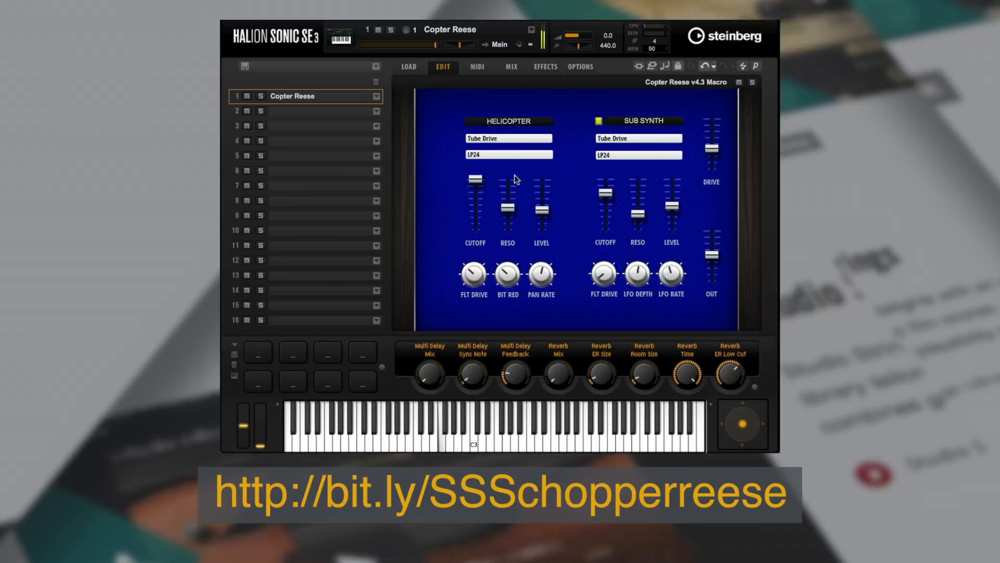
Set the Sub Synth's filter drive to 59 and LFO depth to 100.0, lower its Level slightly, and raise the Helicopter's Pan Rate
left_click_drag(599, 271, 608, 214)
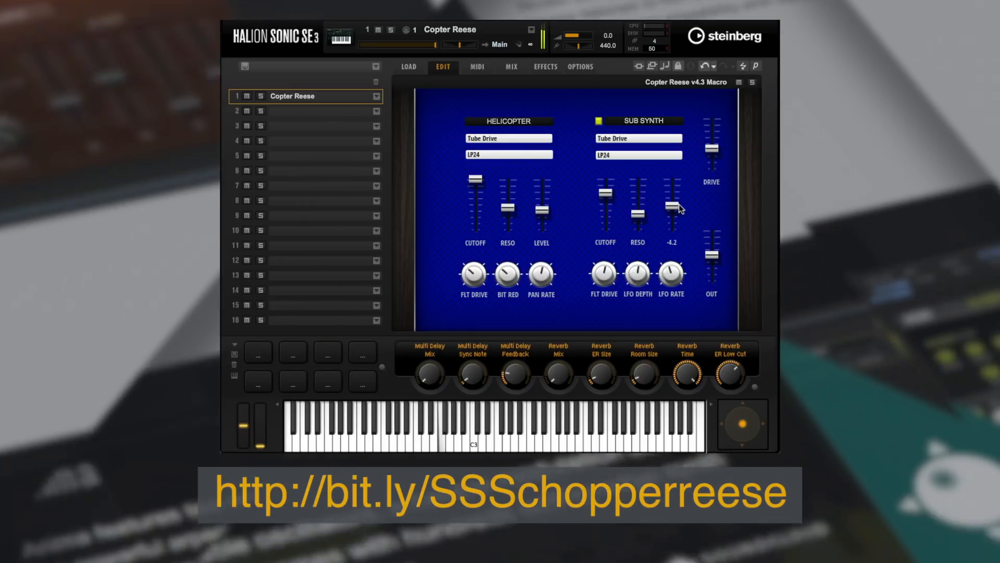
left_click_drag(674, 206, 675, 209)
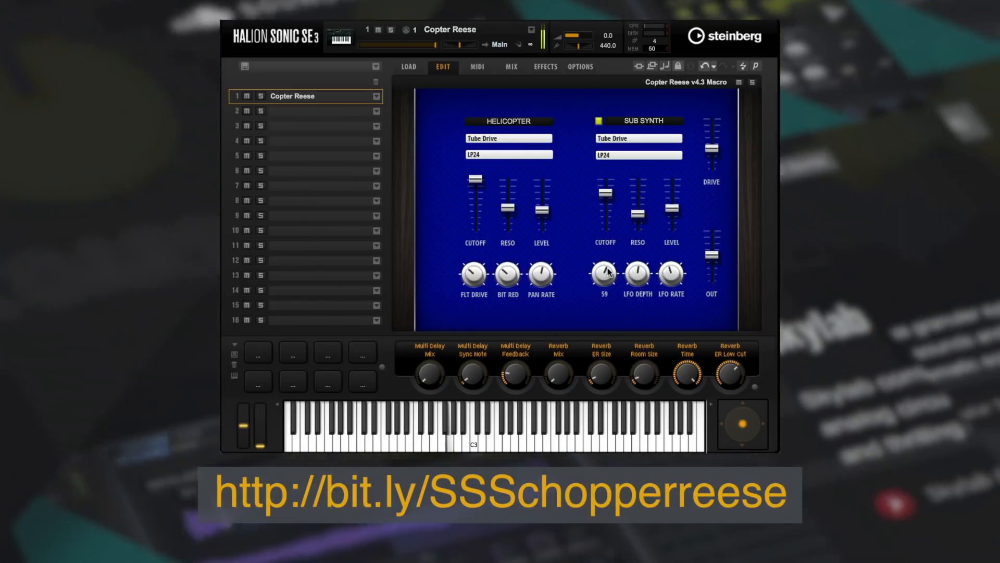
left_click_drag(545, 276, 543, 231)
mouse_move(672, 280)
left_mouse_down()
mouse_move(680, 240)
mouse_move(671, 271)
mouse_move(654, 279)
left_mouse_up()
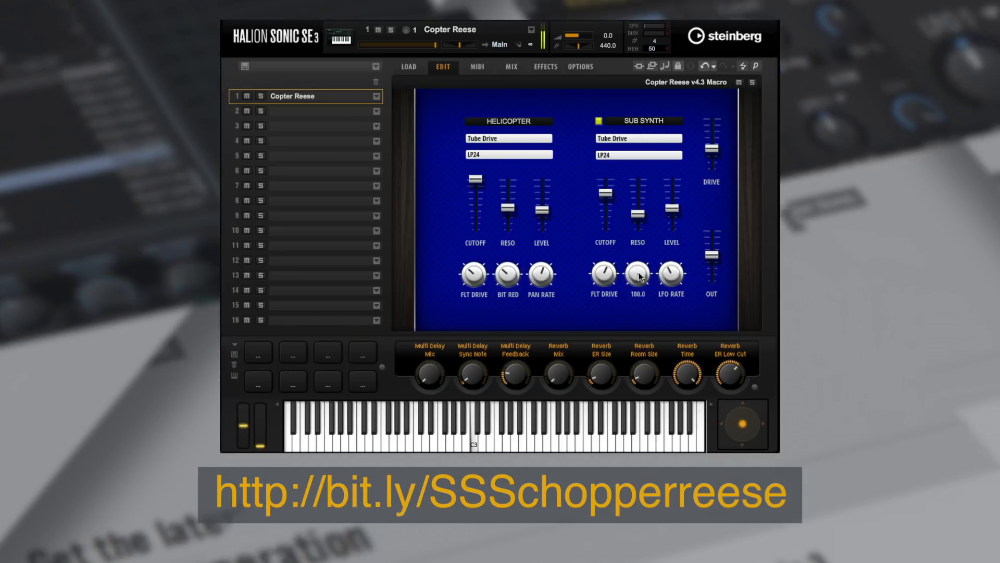